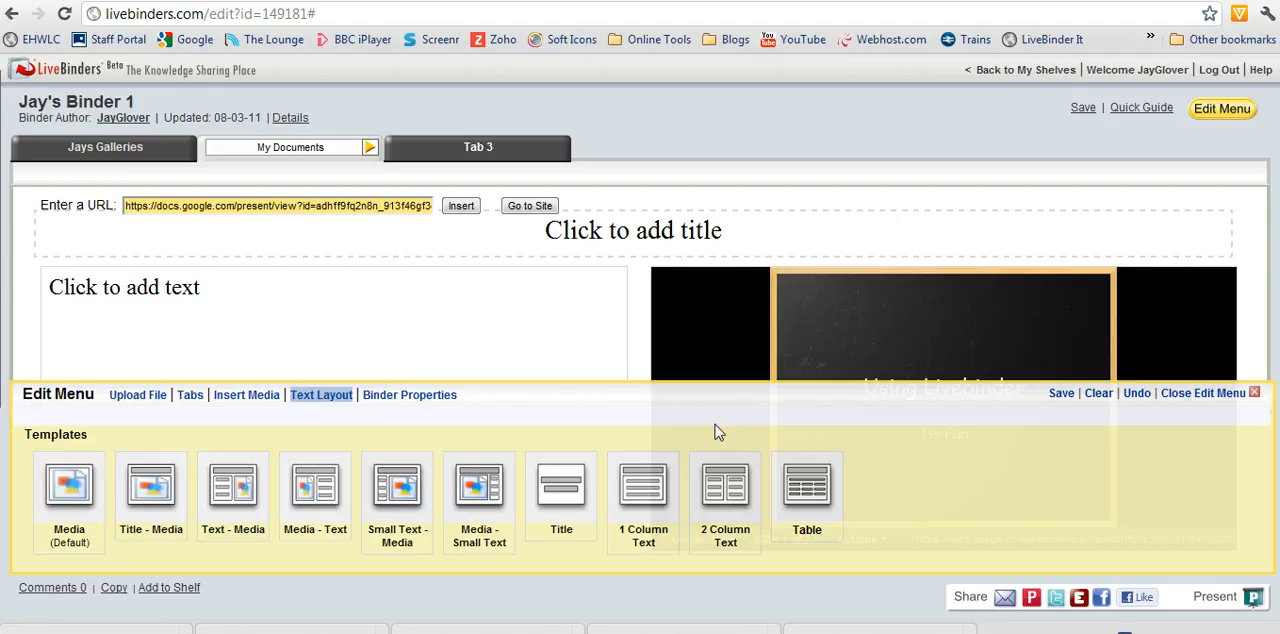
# - Preview the binder in presentation mode, viewing the My Documents slideshow and playing the video on its second slide
pyautogui.click(1252, 598)
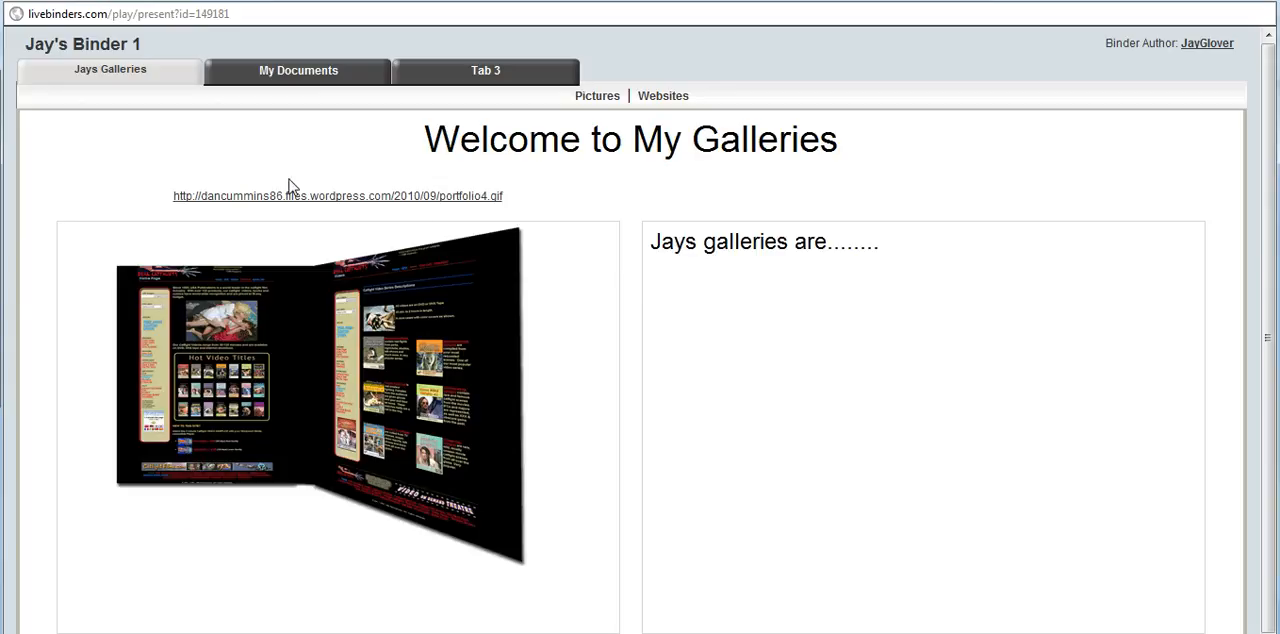
pyautogui.click(313, 72)
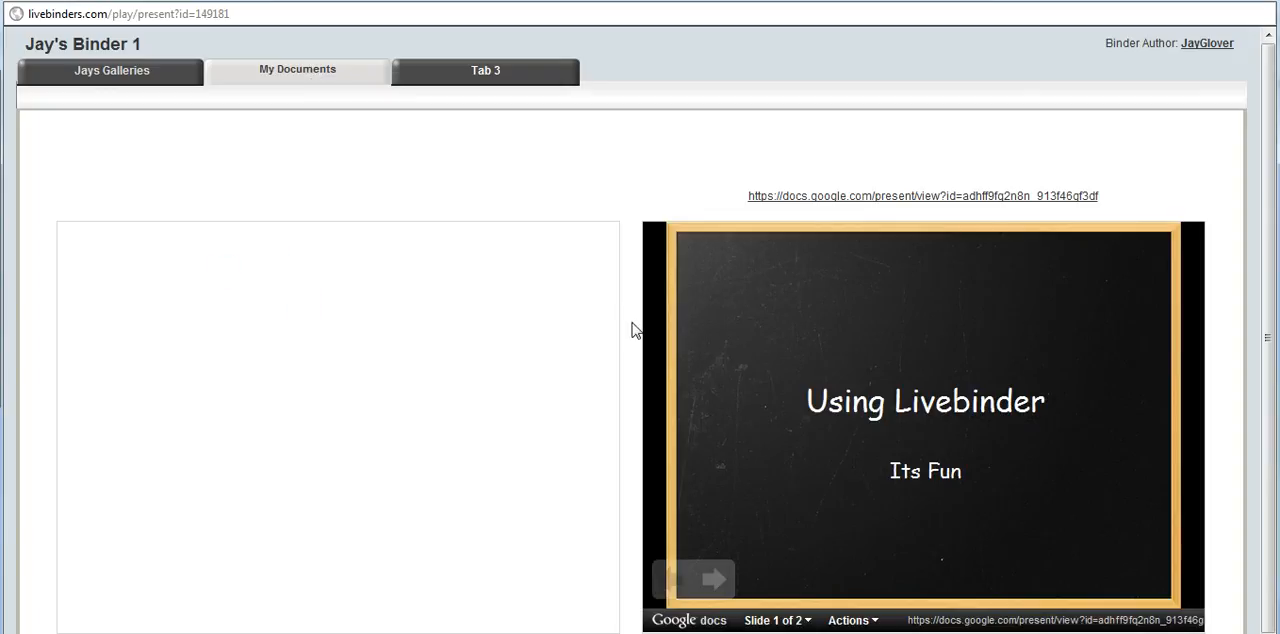
pyautogui.click(712, 580)
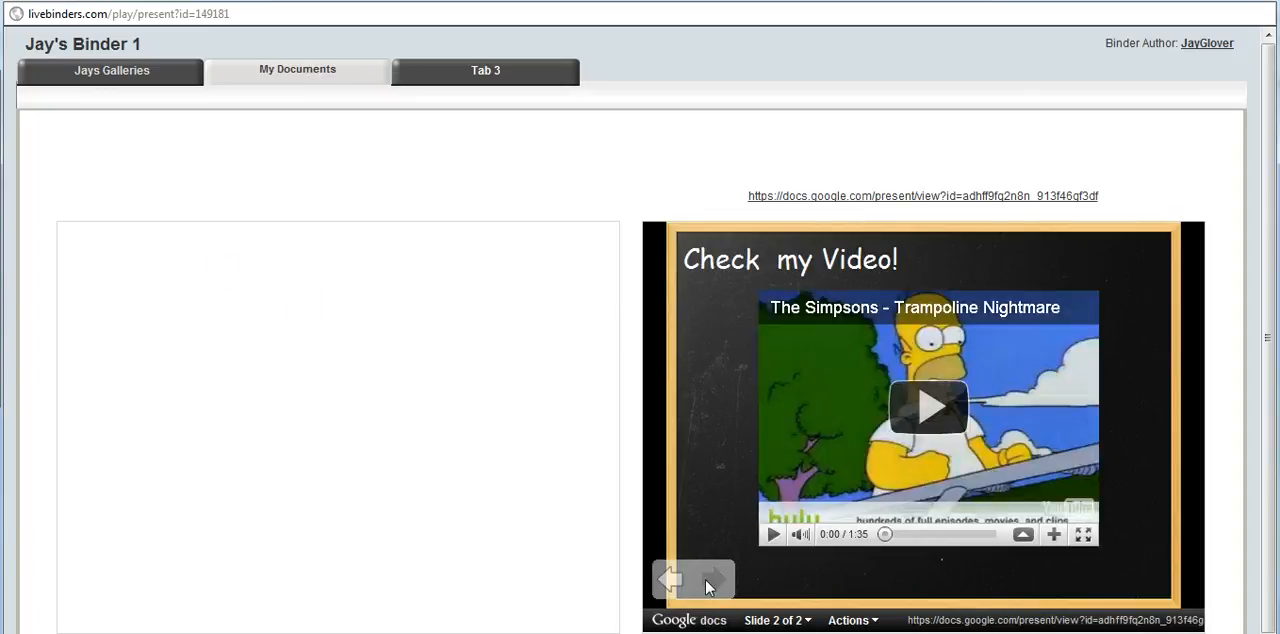
pyautogui.click(933, 410)
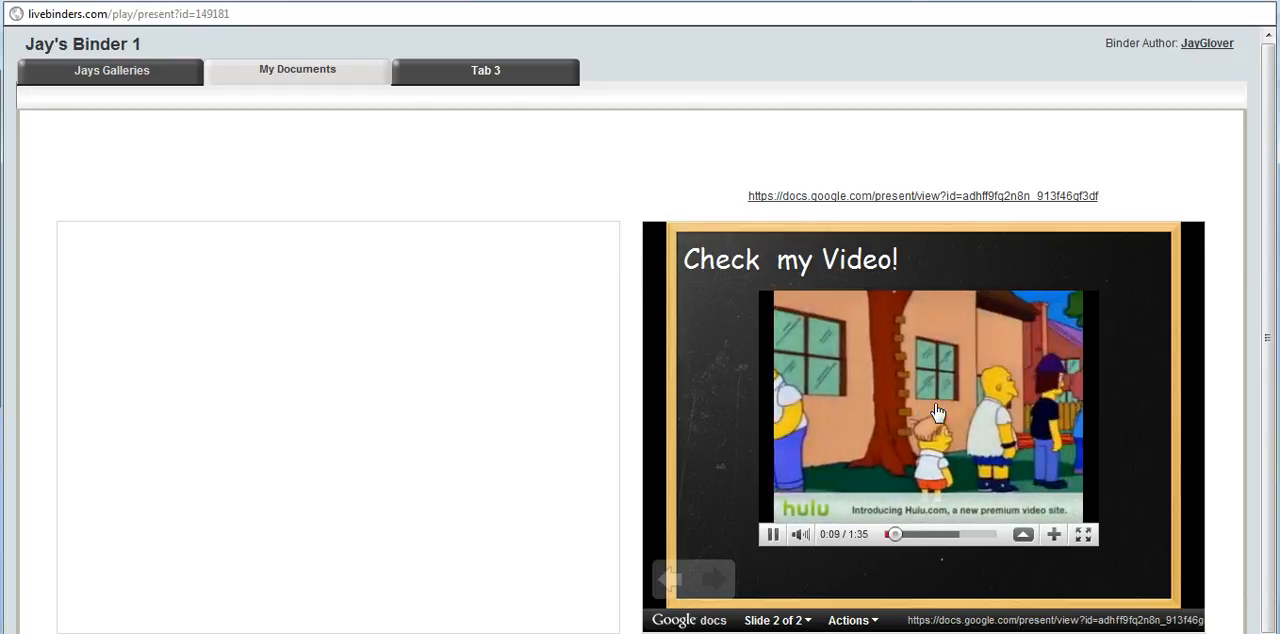
pyautogui.click(774, 538)
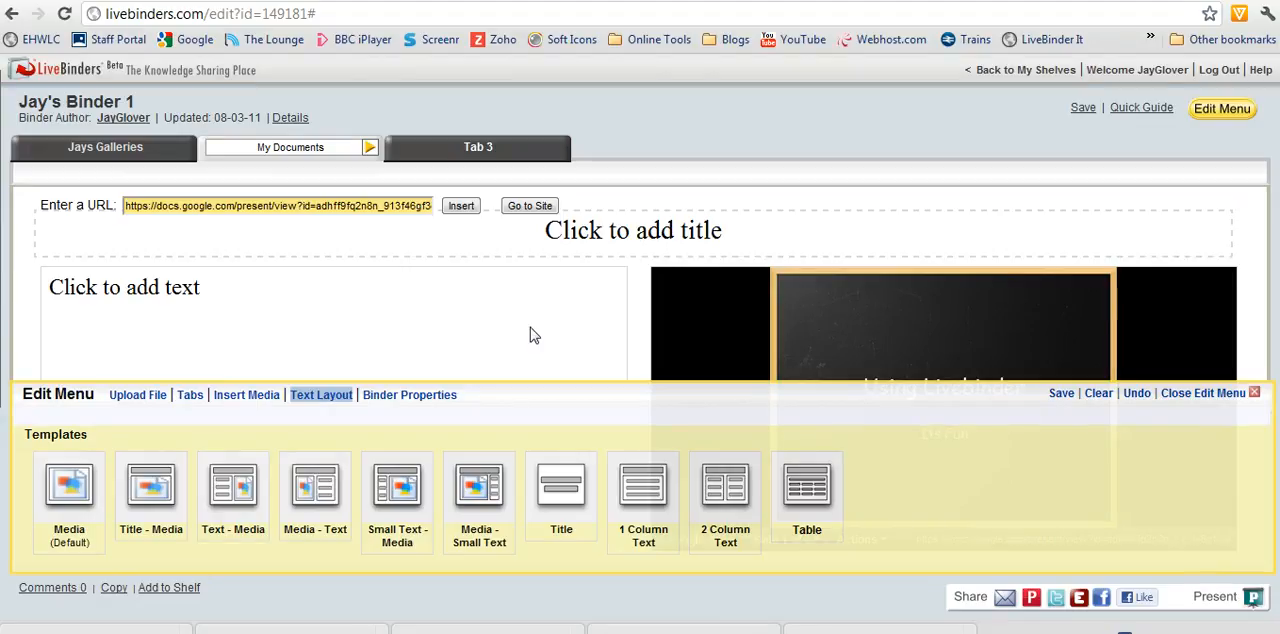
# - Add a subtab named "Google Docs 2" under My Documents and save the binder
pyautogui.click(190, 397)
pyautogui.click(127, 459)
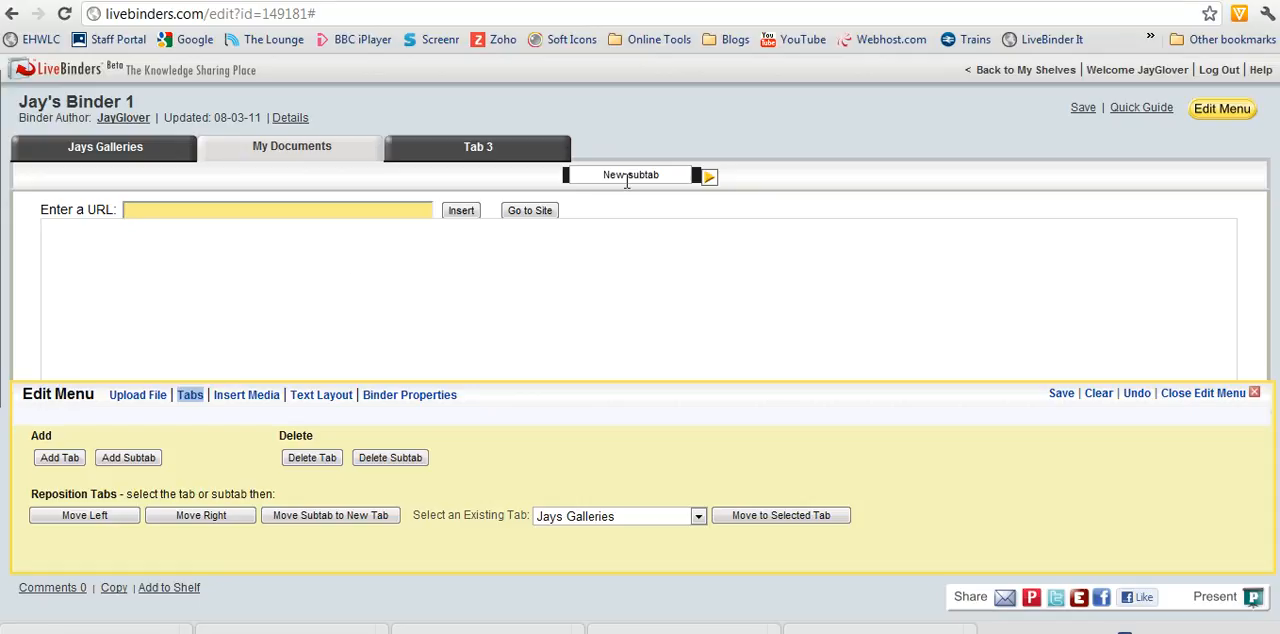
pyautogui.click(674, 171)
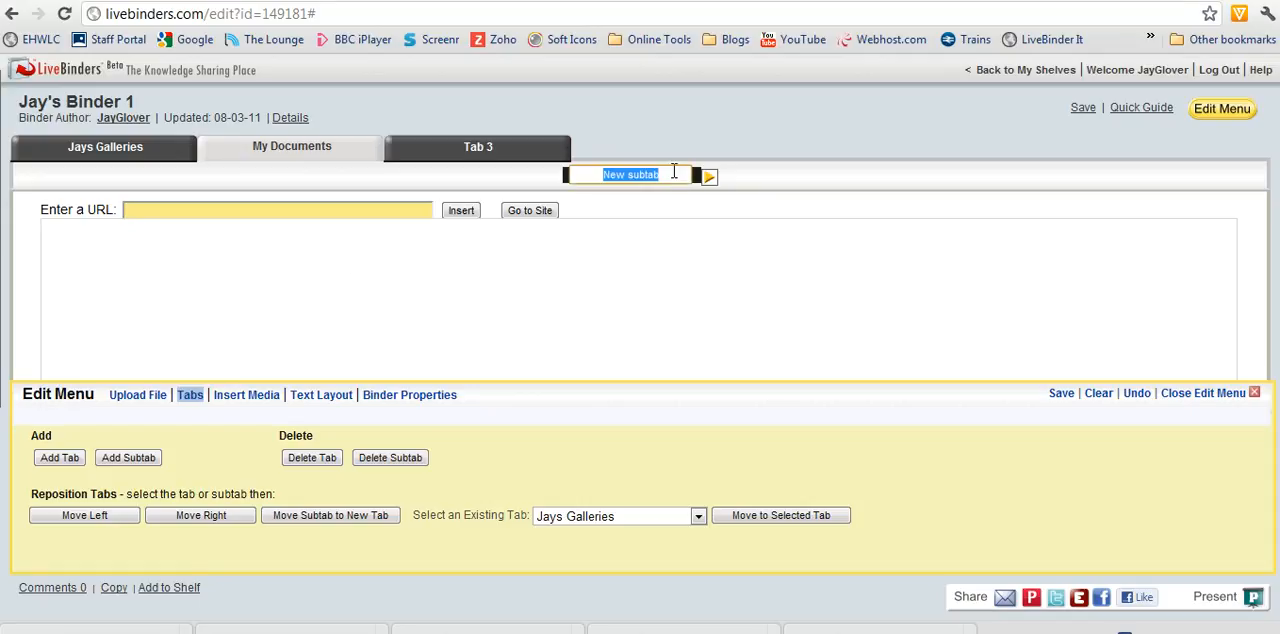
pyautogui.write('Google Docs')
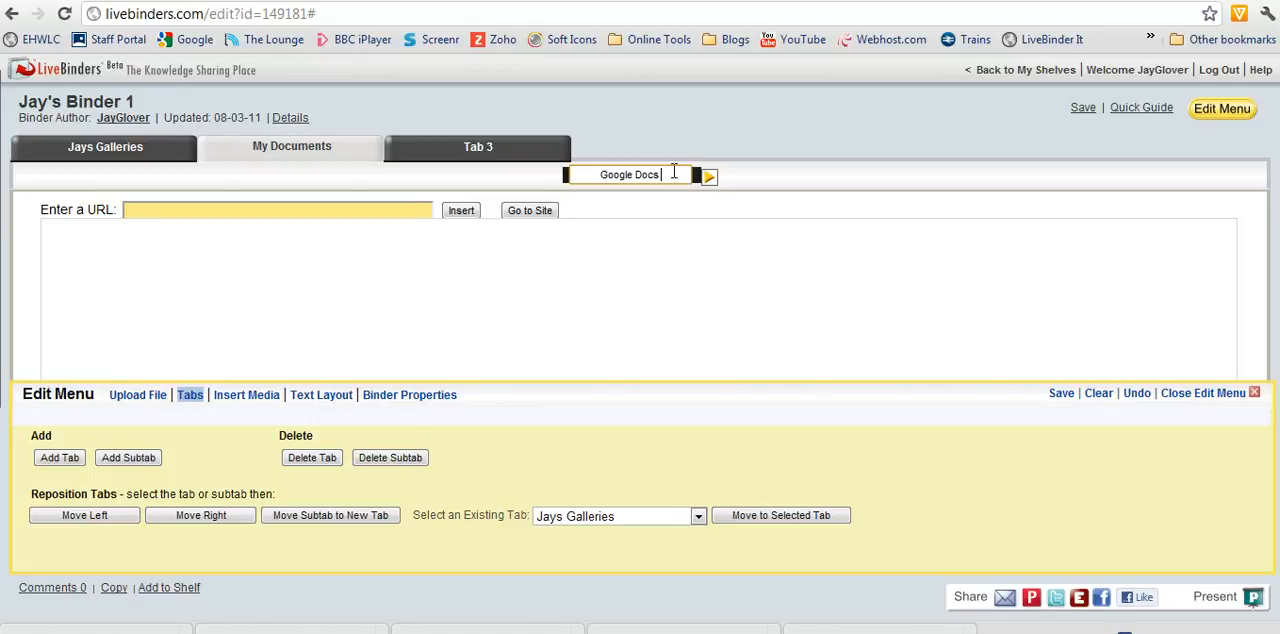
pyautogui.write(' 2')
pyautogui.click(1060, 395)
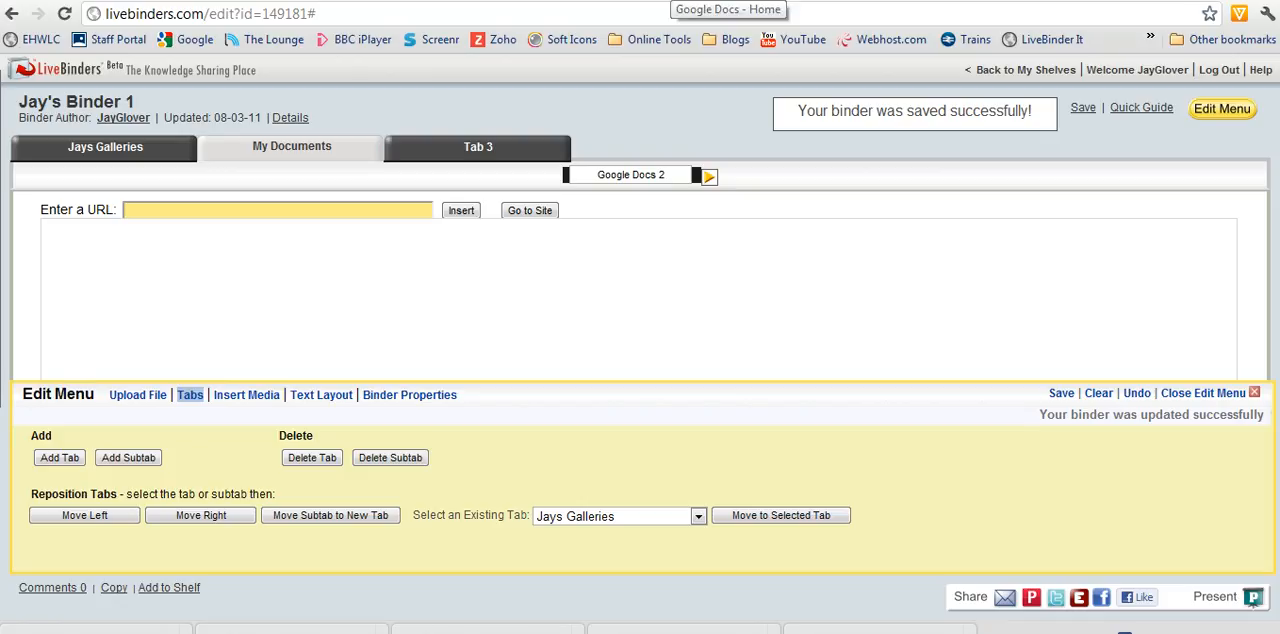
# - Switch to Google Docs, open the "Untitled document" and start a new line below its sentence
pyautogui.click(664, 1)
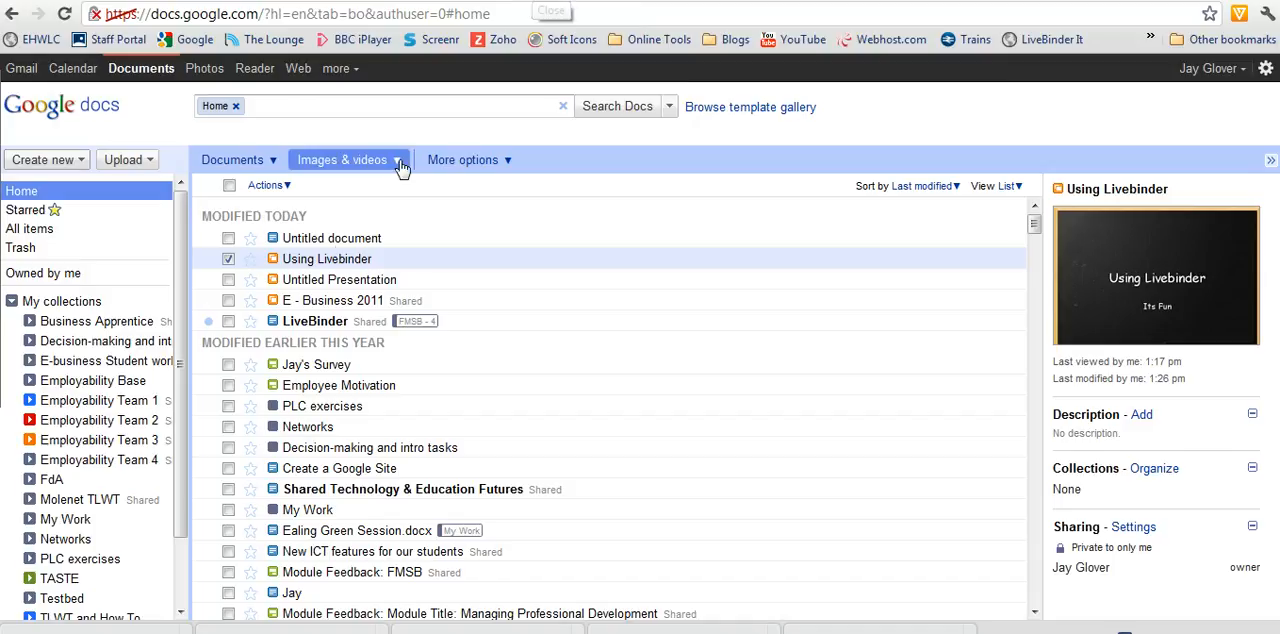
pyautogui.click(341, 240)
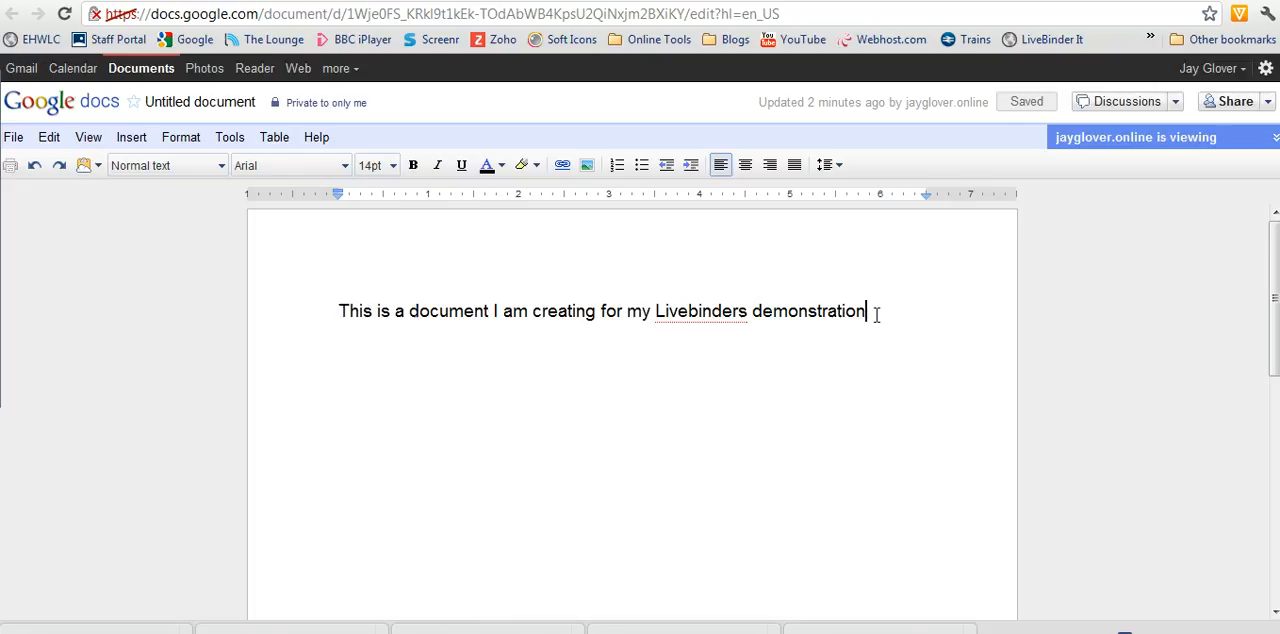
pyautogui.press('Return')
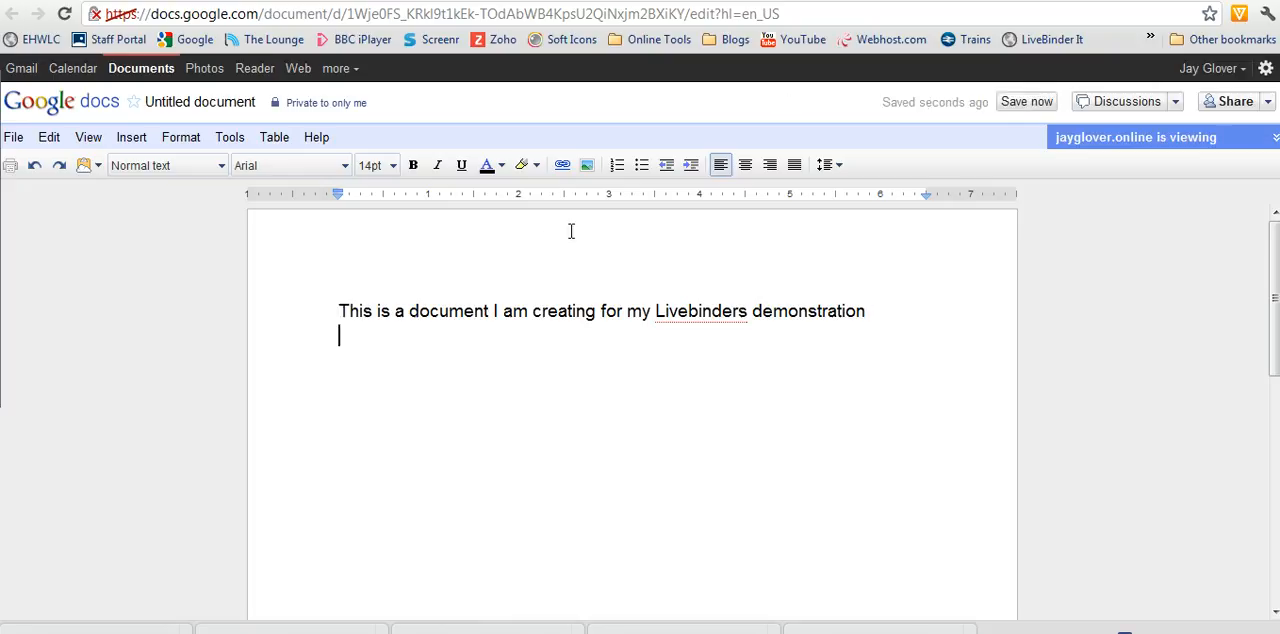
# - Insert the green website screenshot found with a Google Image Search for "portfolio" below the sentence
pyautogui.click(131, 137)
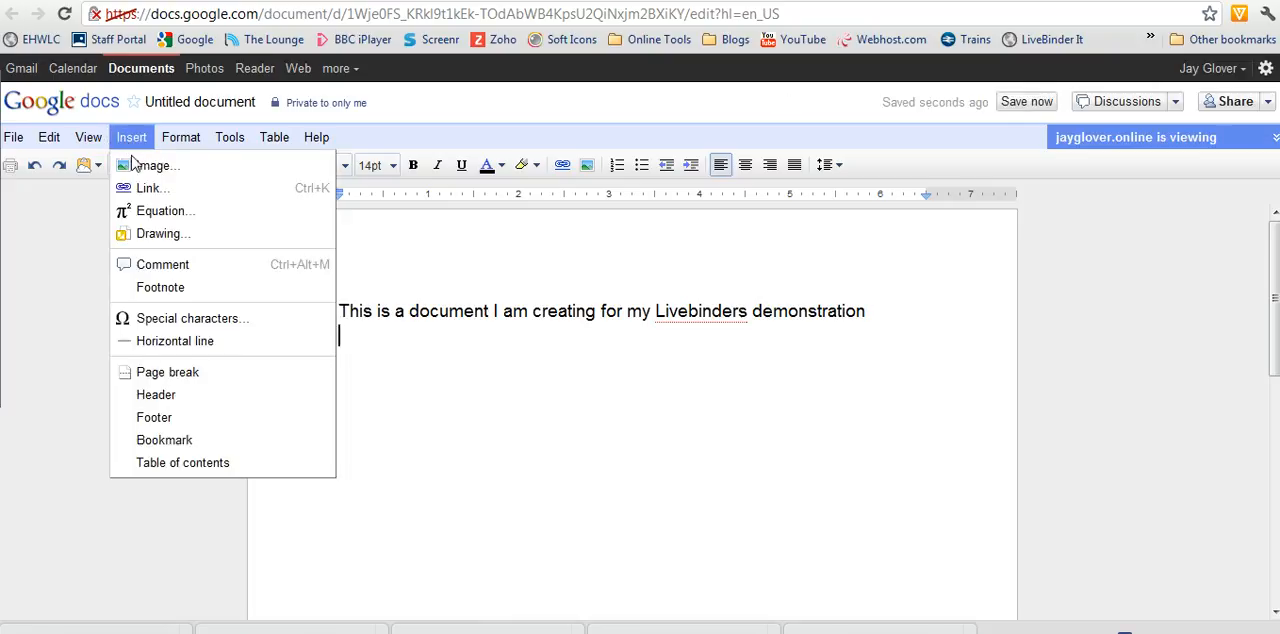
pyautogui.click(138, 165)
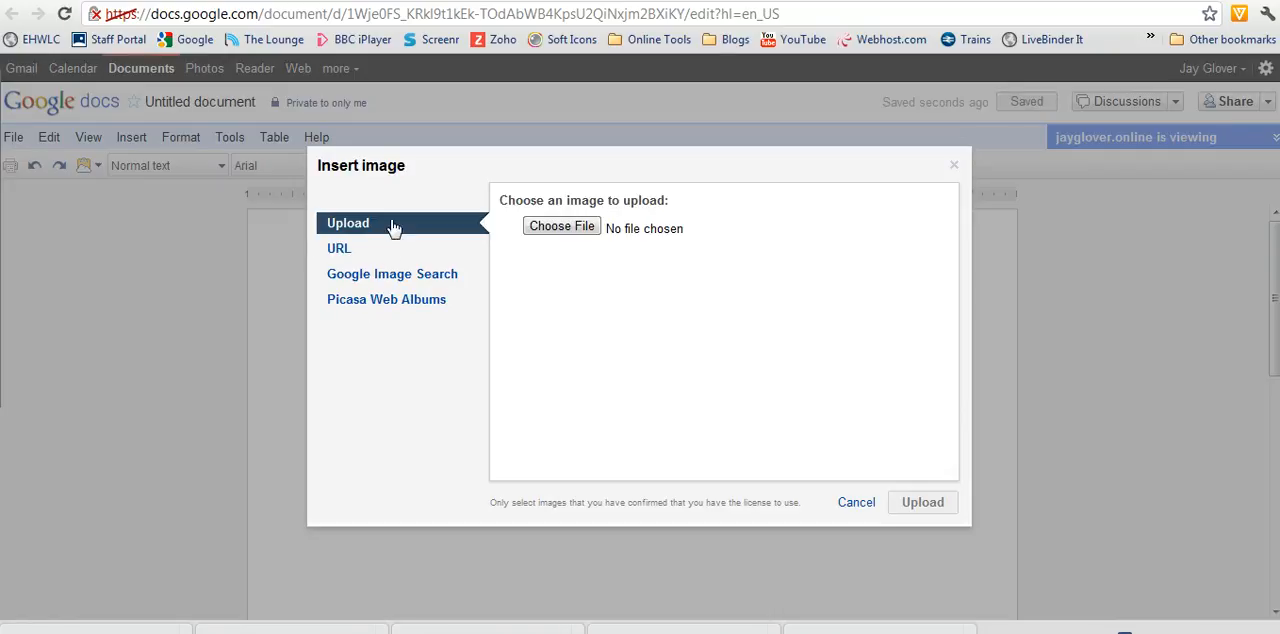
pyautogui.click(375, 278)
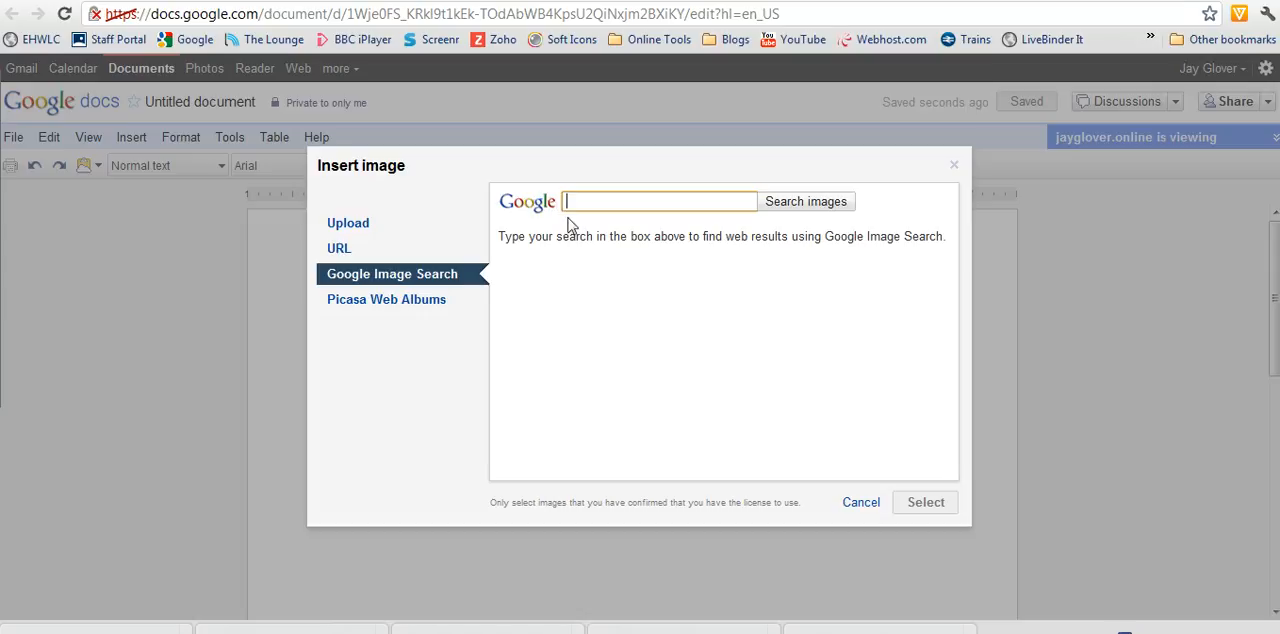
pyautogui.write('portfolio')
pyautogui.click(823, 203)
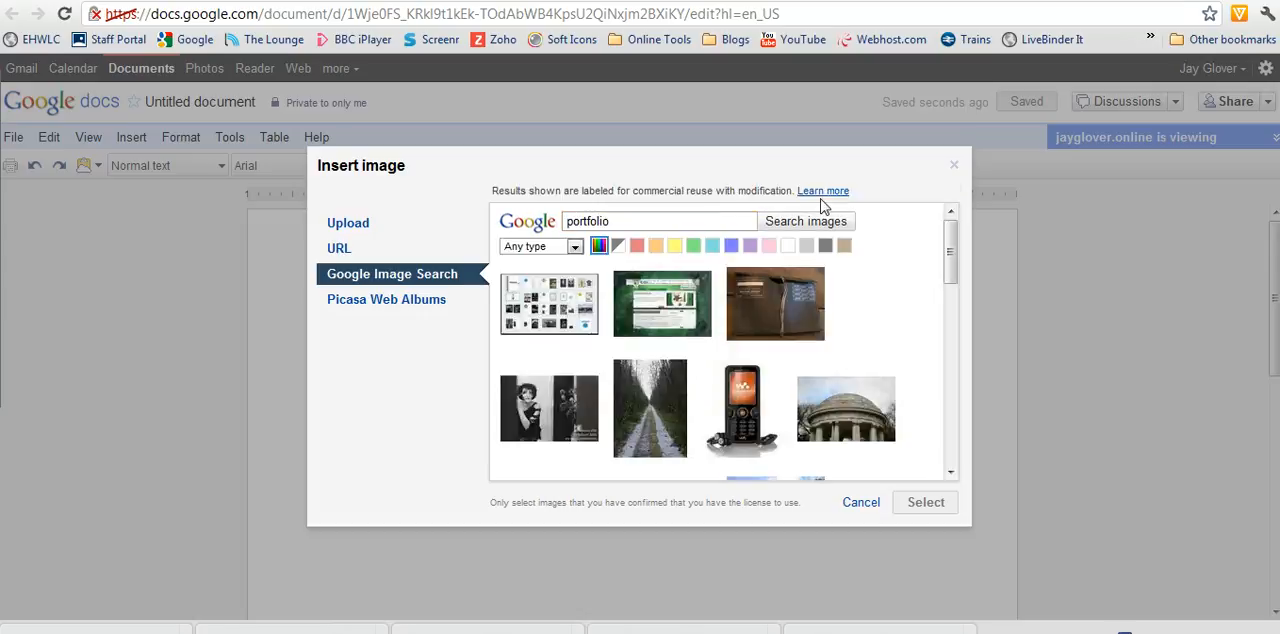
pyautogui.click(669, 312)
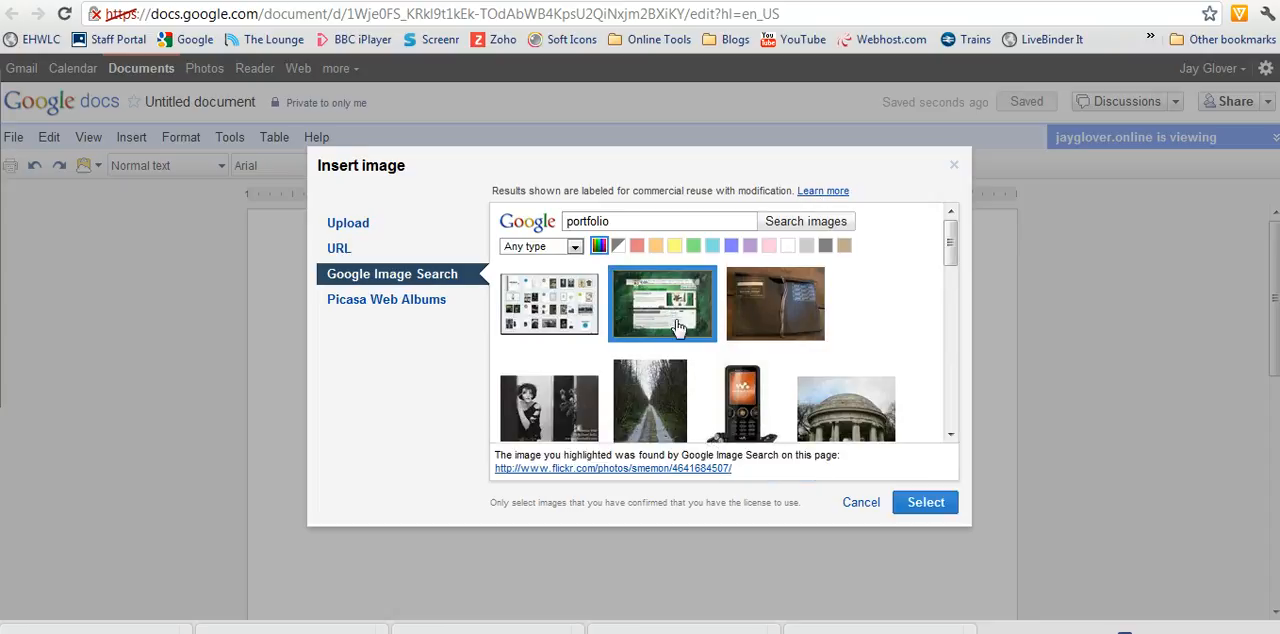
pyautogui.click(920, 506)
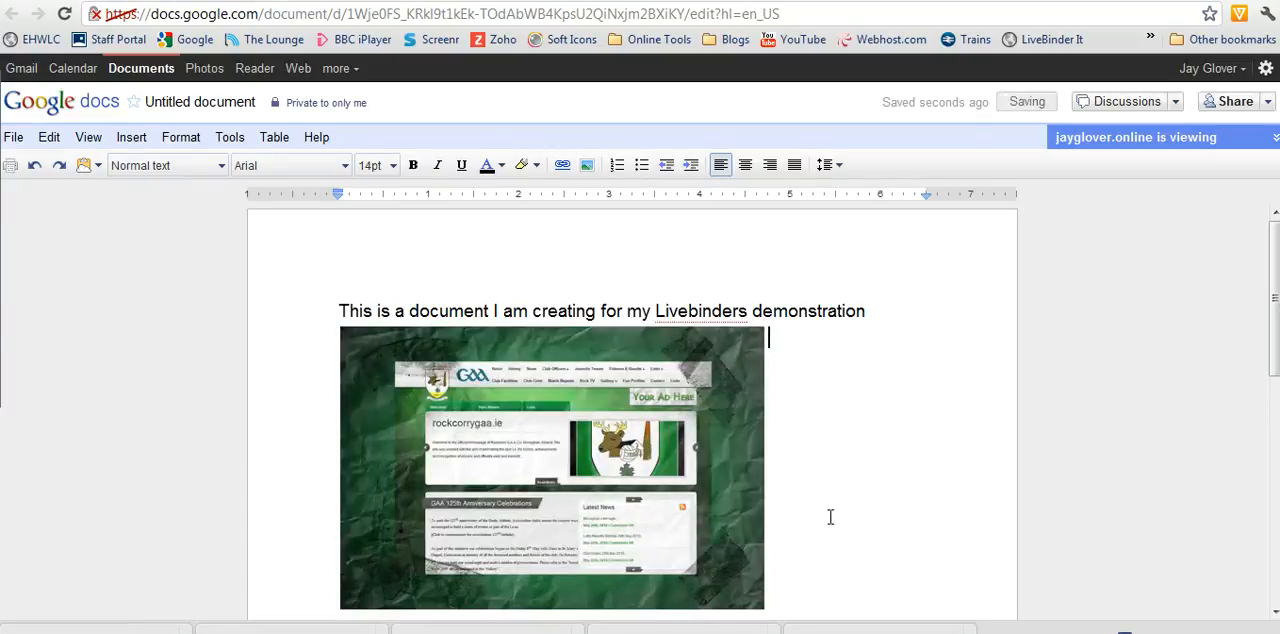
# - Add the line "Whats the weather like?" below the image, leaving an empty line between them
pyautogui.press('Return')
pyautogui.press('Return')
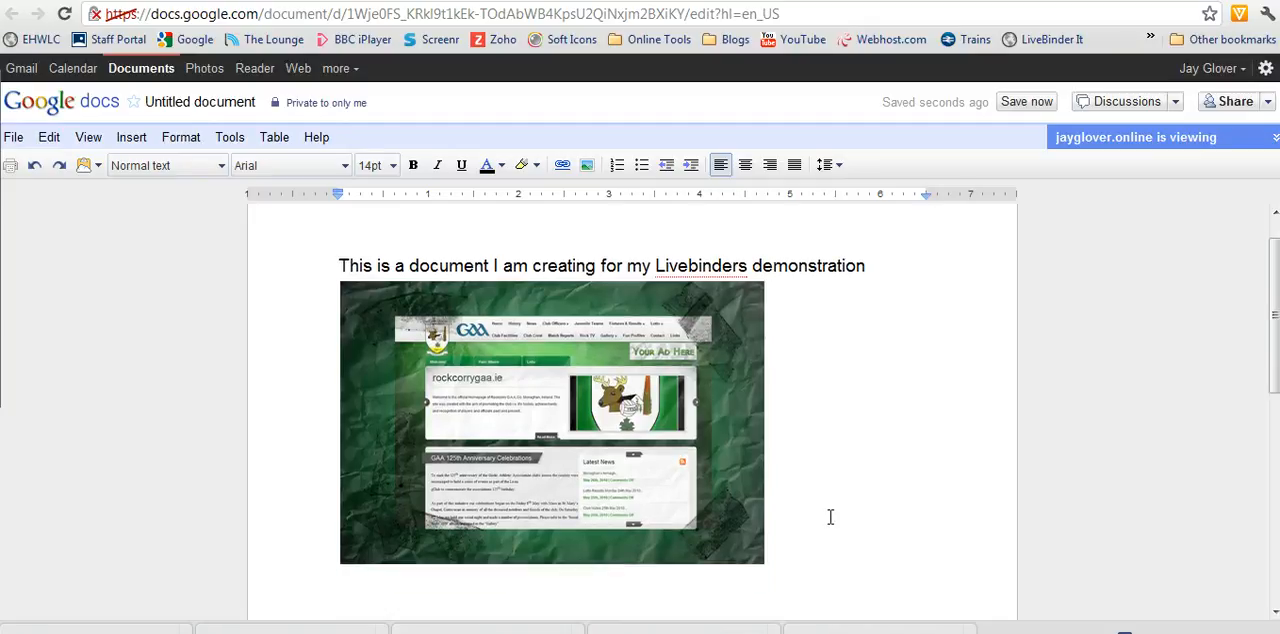
pyautogui.write('Whats the weath')
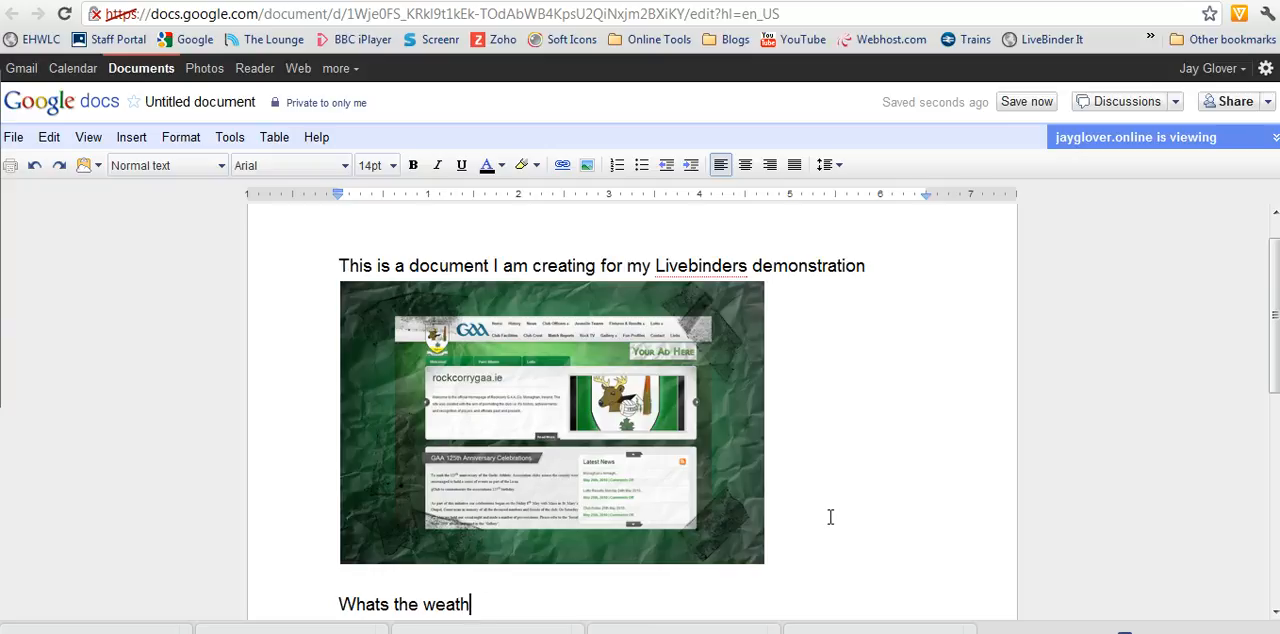
pyautogui.write('er like?')
pyautogui.doubleClick(536, 602)
pyautogui.moveTo(536, 602); pyautogui.dragTo(337, 603)
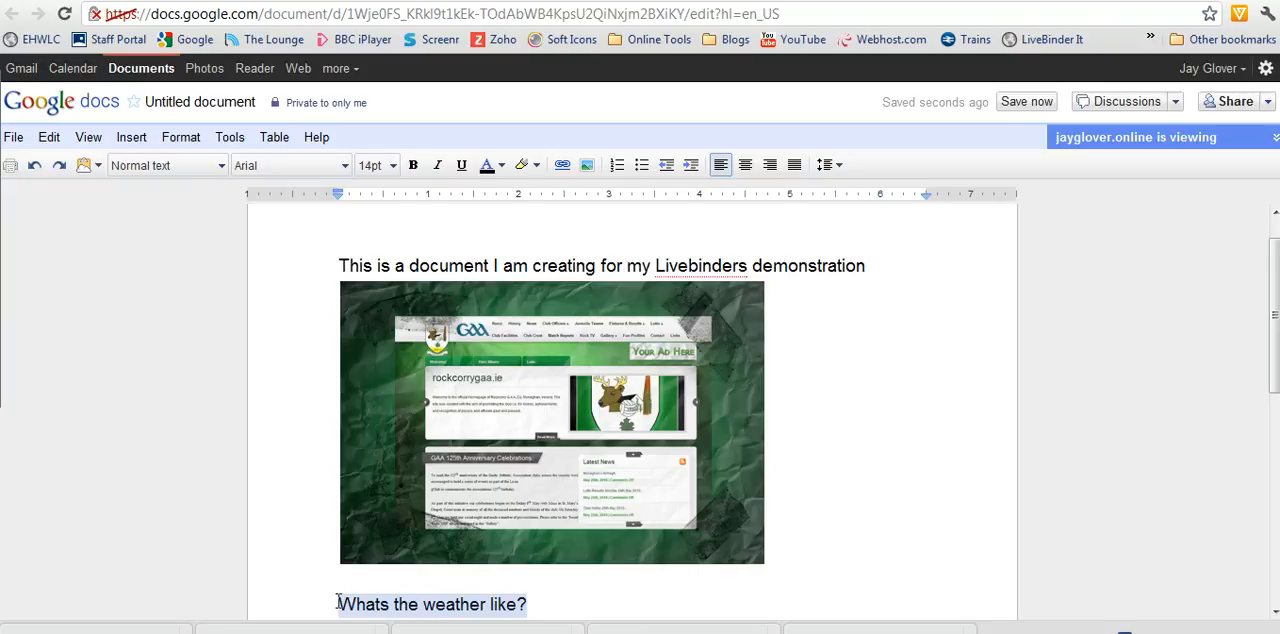
pyautogui.click(124, 140)
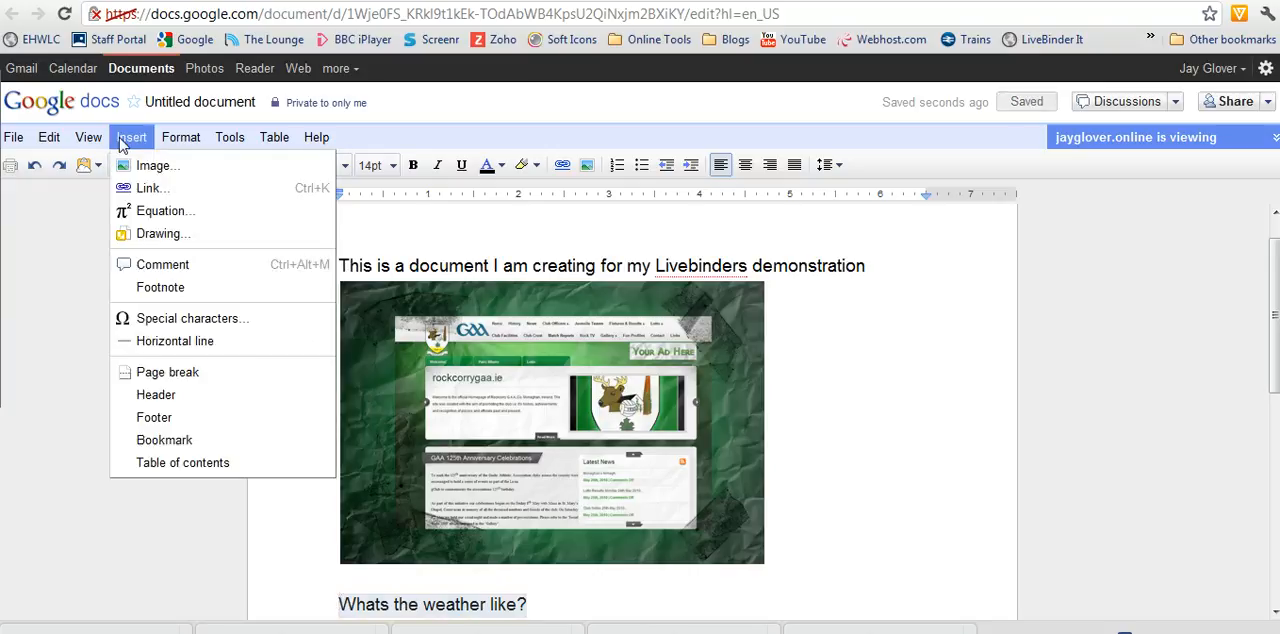
pyautogui.click(160, 187)
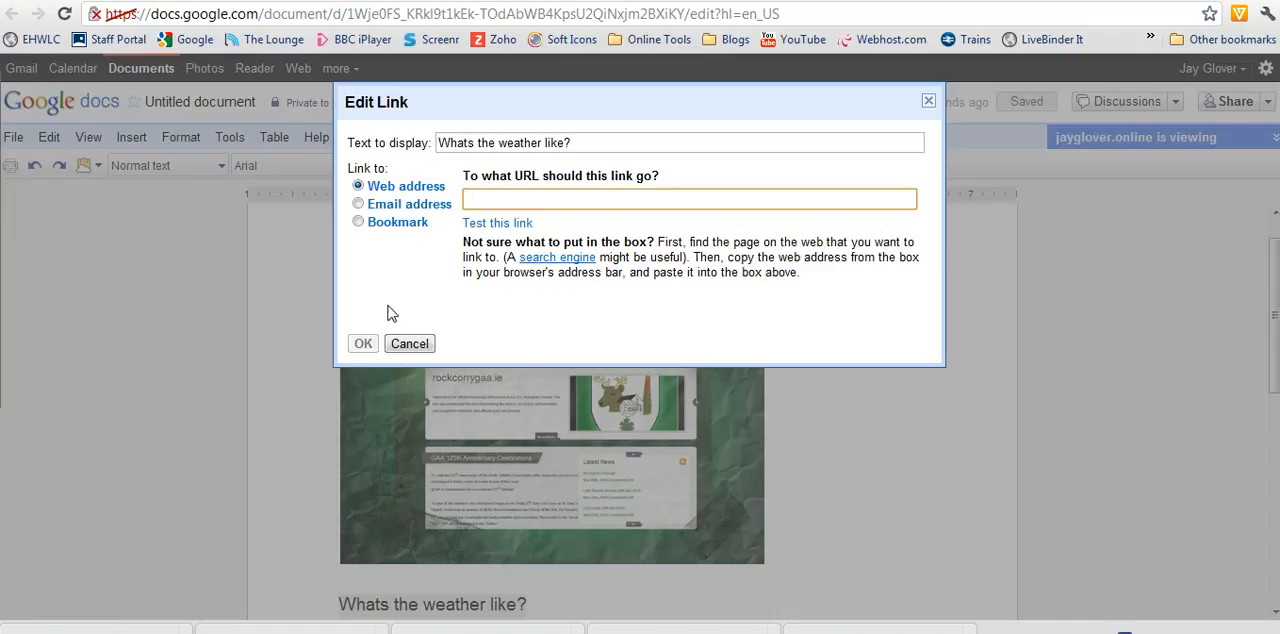
pyautogui.write('http://ww')
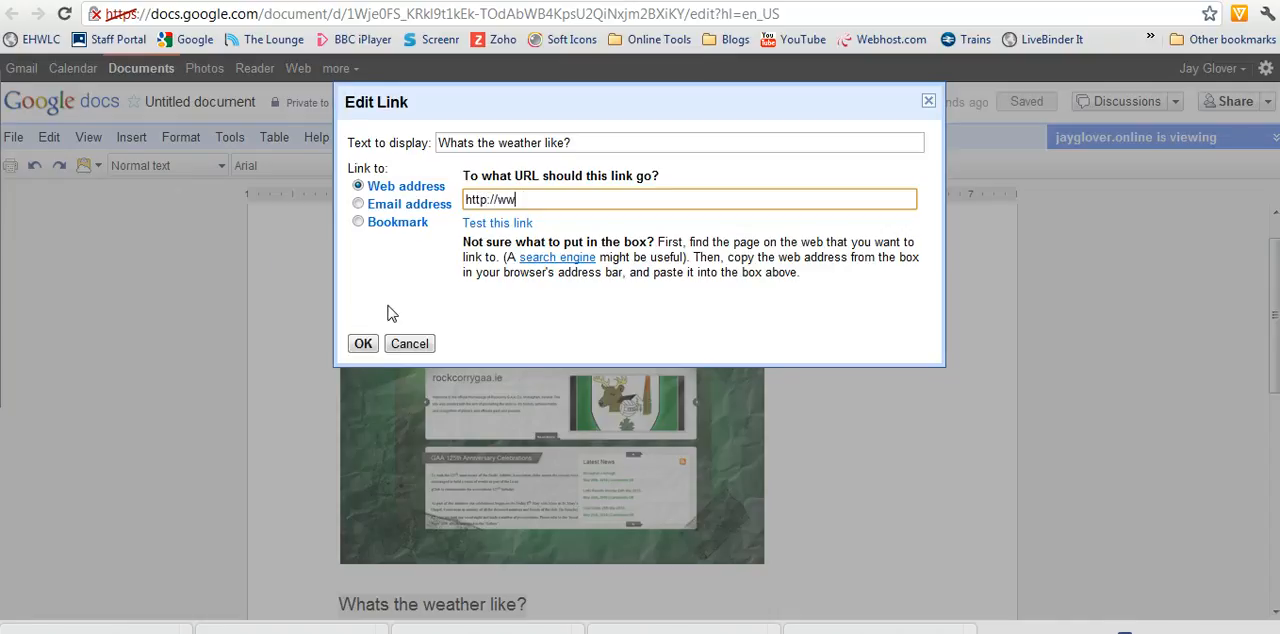
pyautogui.write('w.bbc.co.uk/weather')
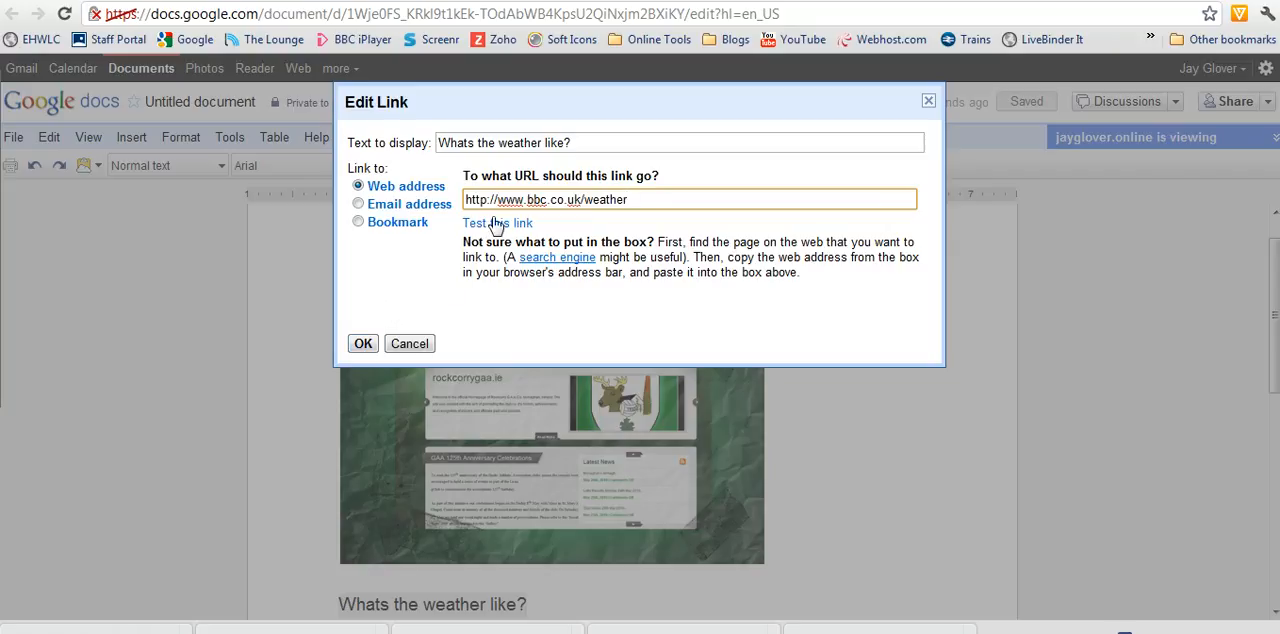
pyautogui.click(363, 344)
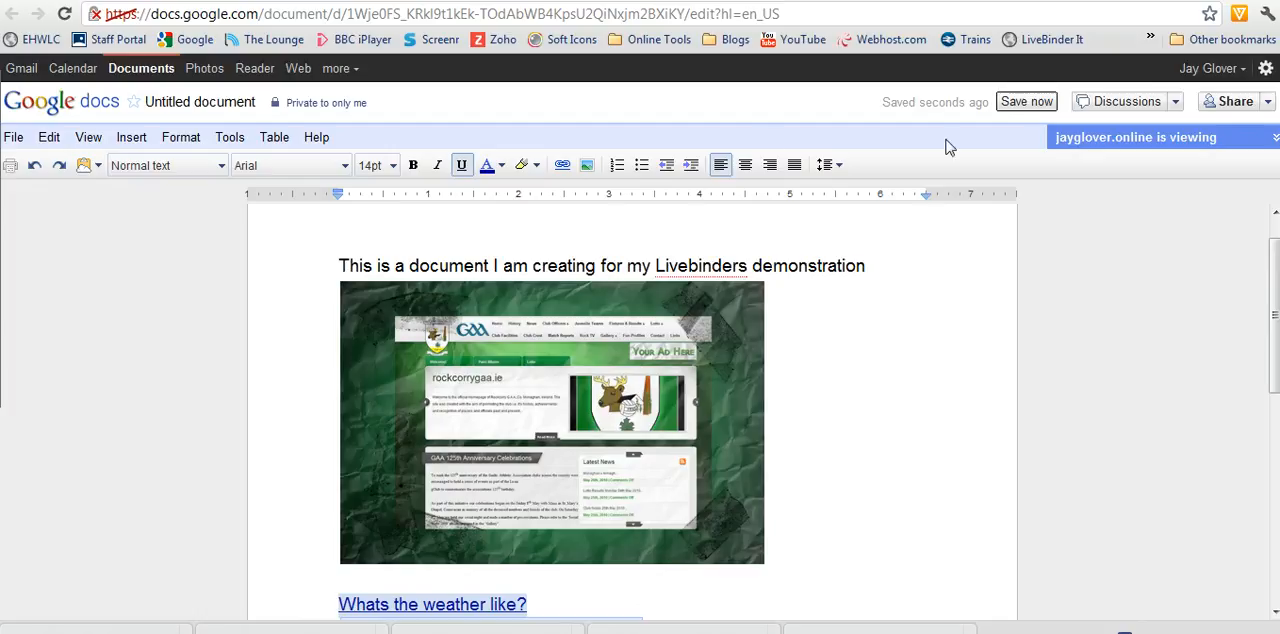
pyautogui.click(1024, 103)
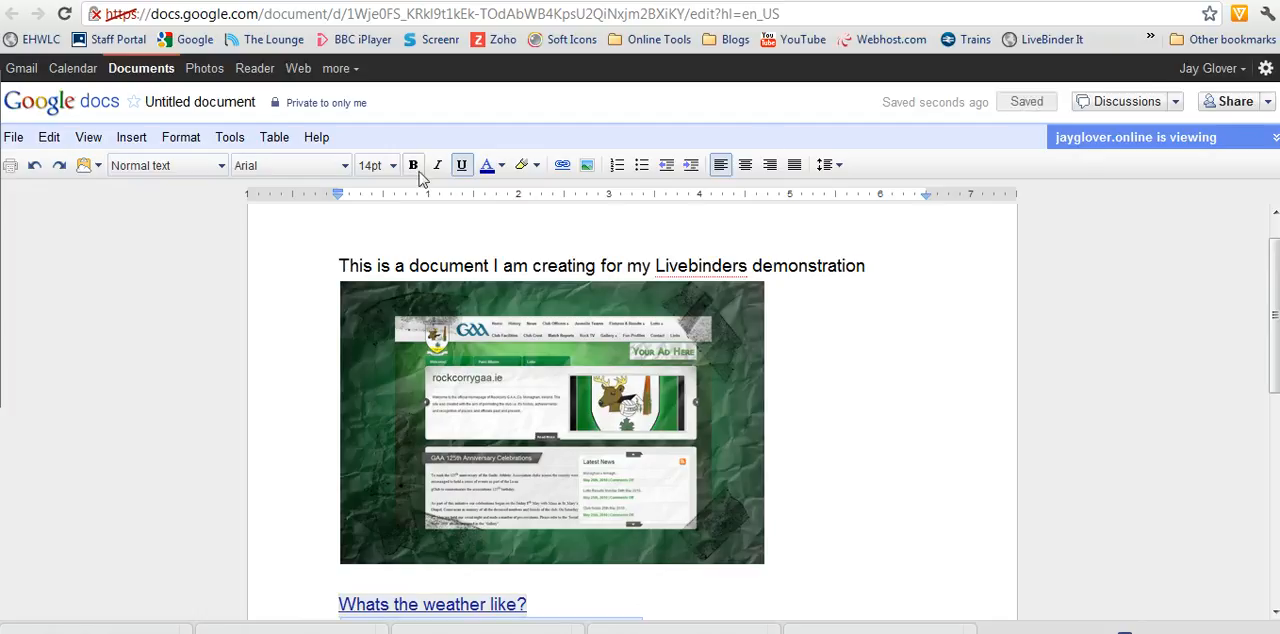
# - Rename the document as "Livebinder doc"
pyautogui.click(200, 104)
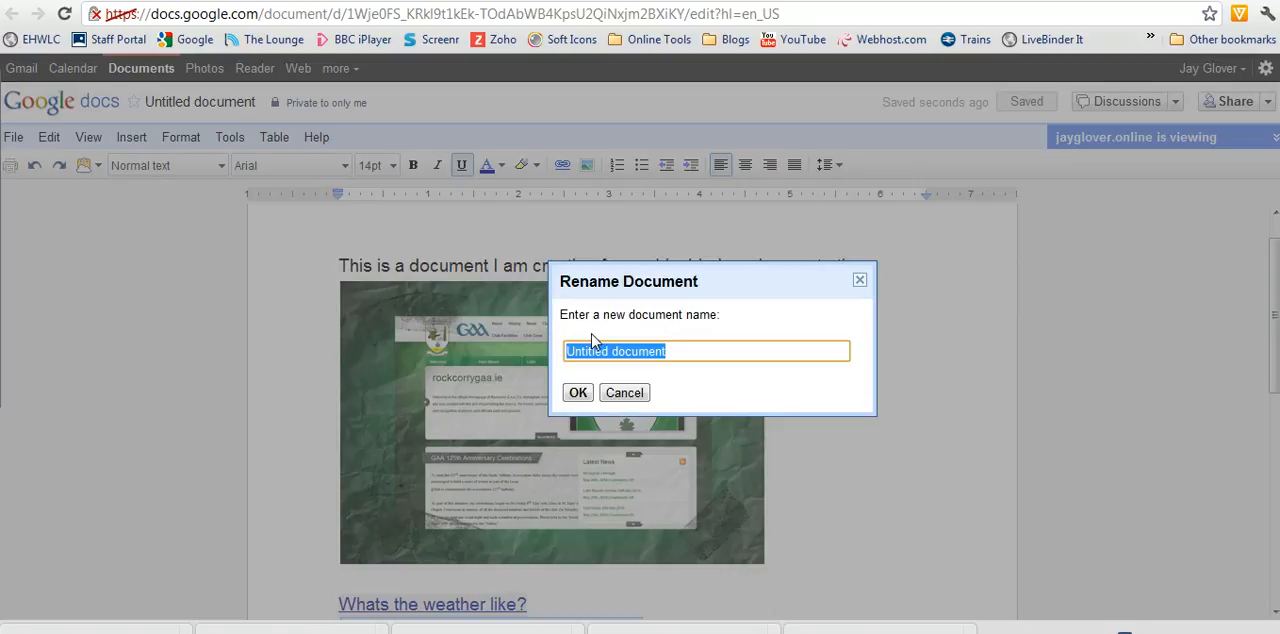
pyautogui.write('Livebinder doc')
pyautogui.click(578, 393)
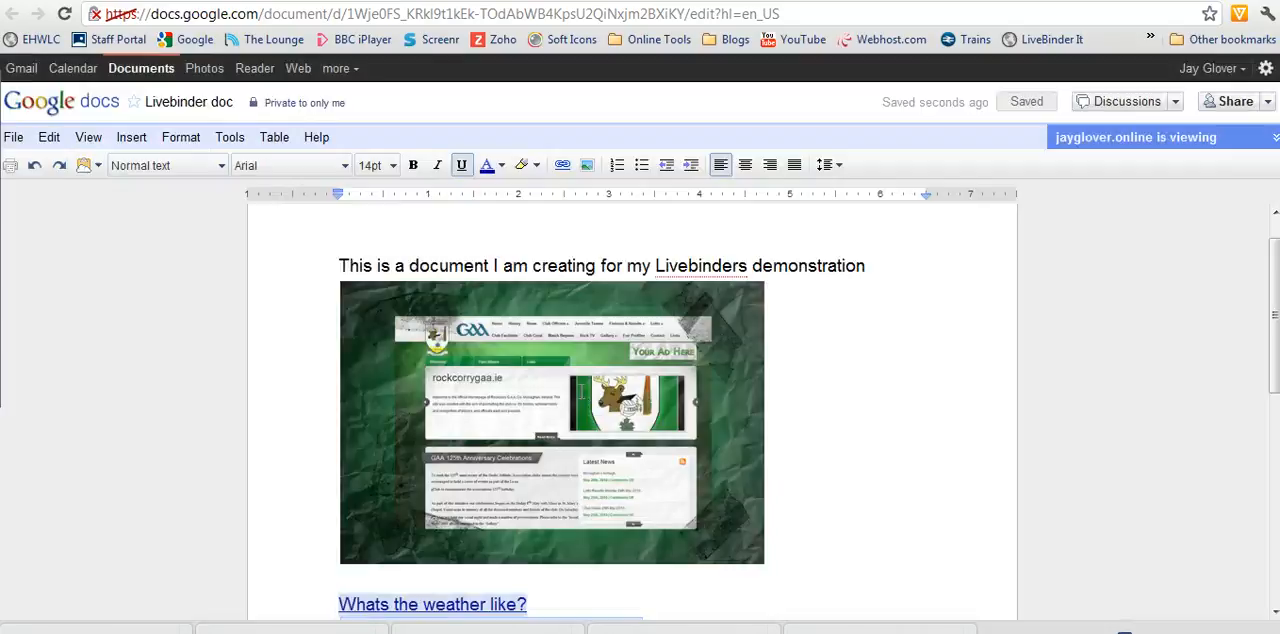
# - Publish the document to the web with automatic republishing left on
pyautogui.click(1265, 102)
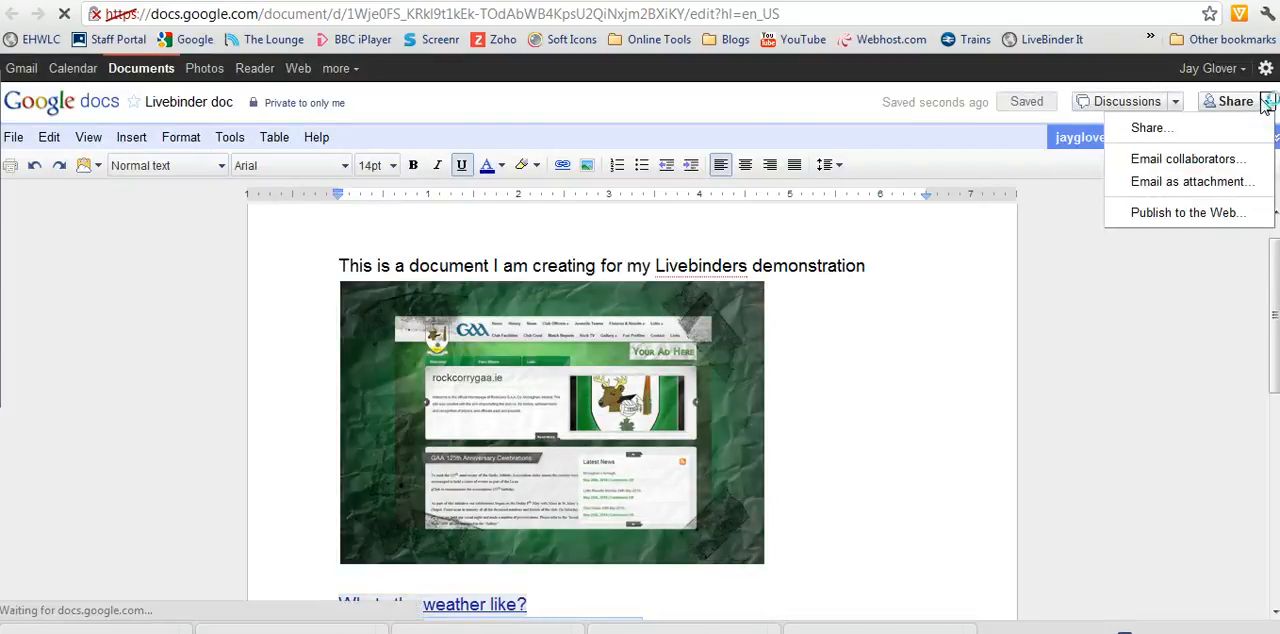
pyautogui.click(1180, 213)
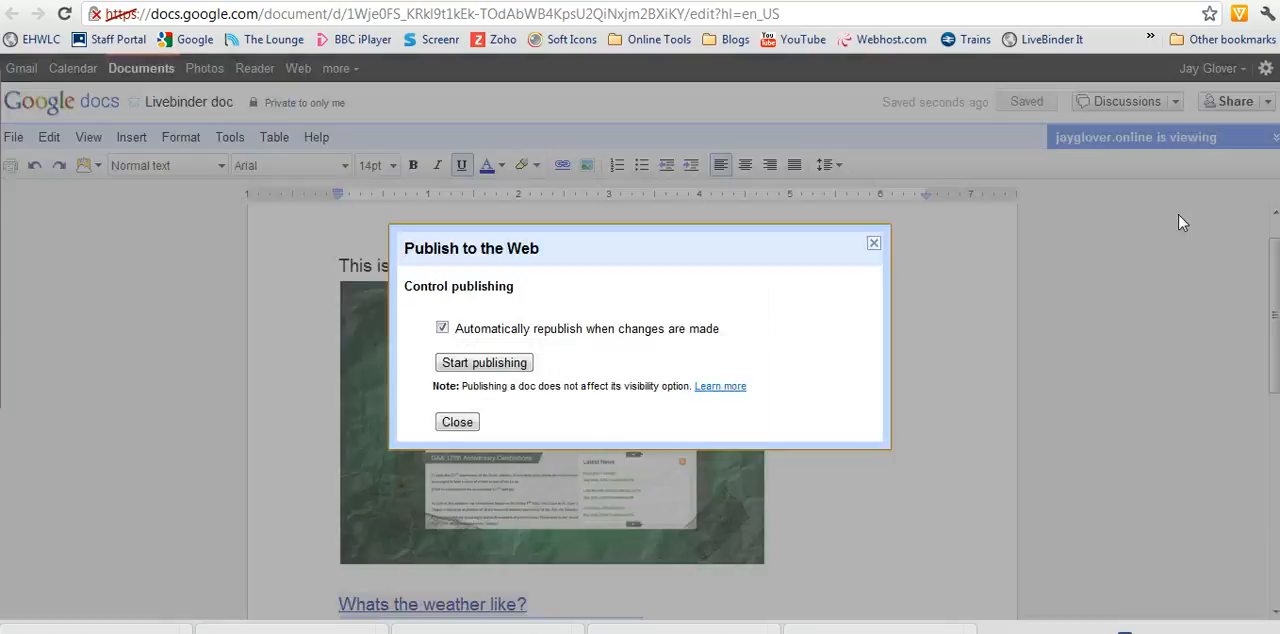
pyautogui.click(465, 370)
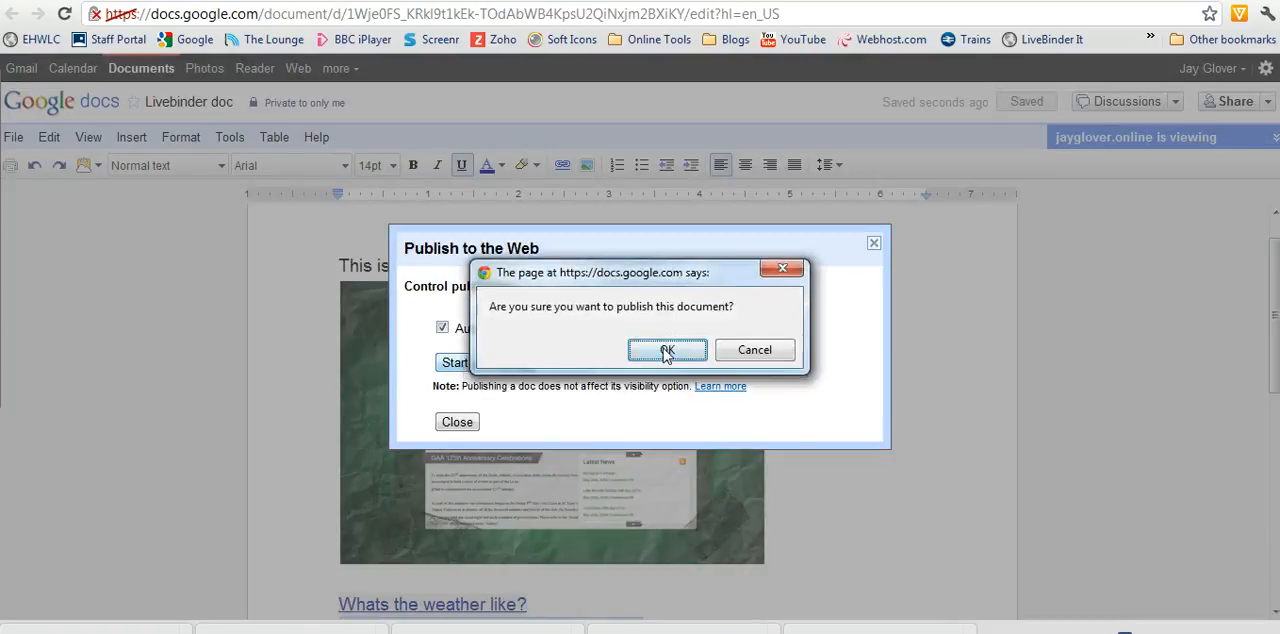
pyautogui.click(665, 346)
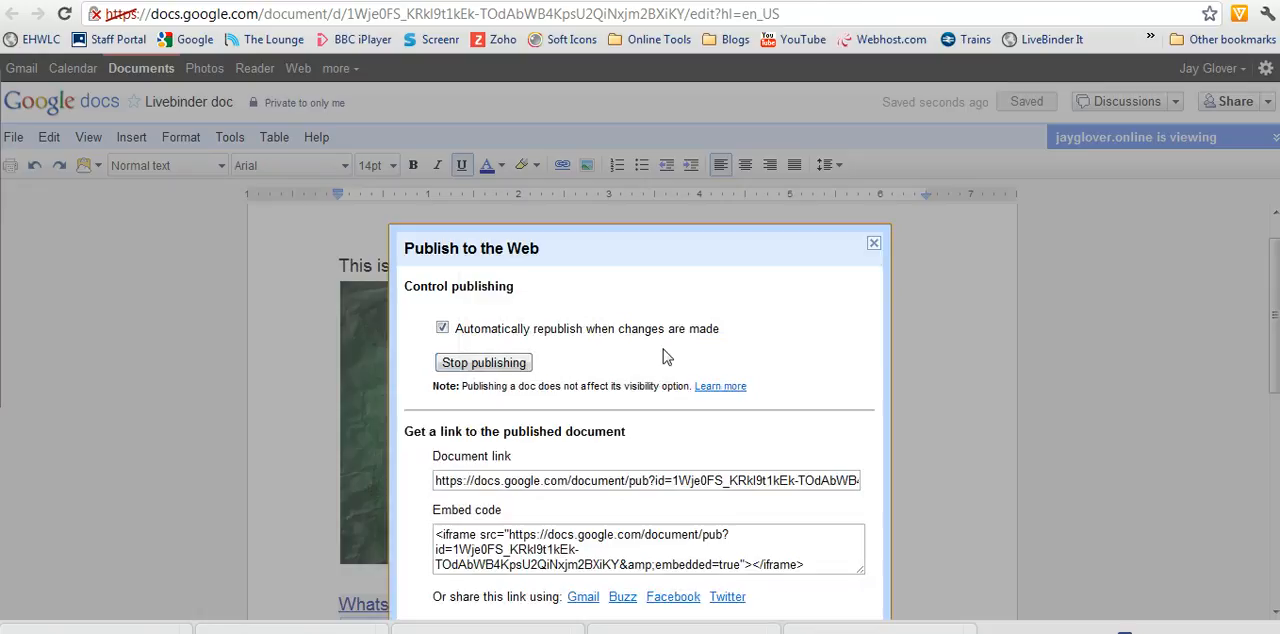
# - Copy the published document's link and switch back to the binder in LiveBinders
pyautogui.click(596, 481)
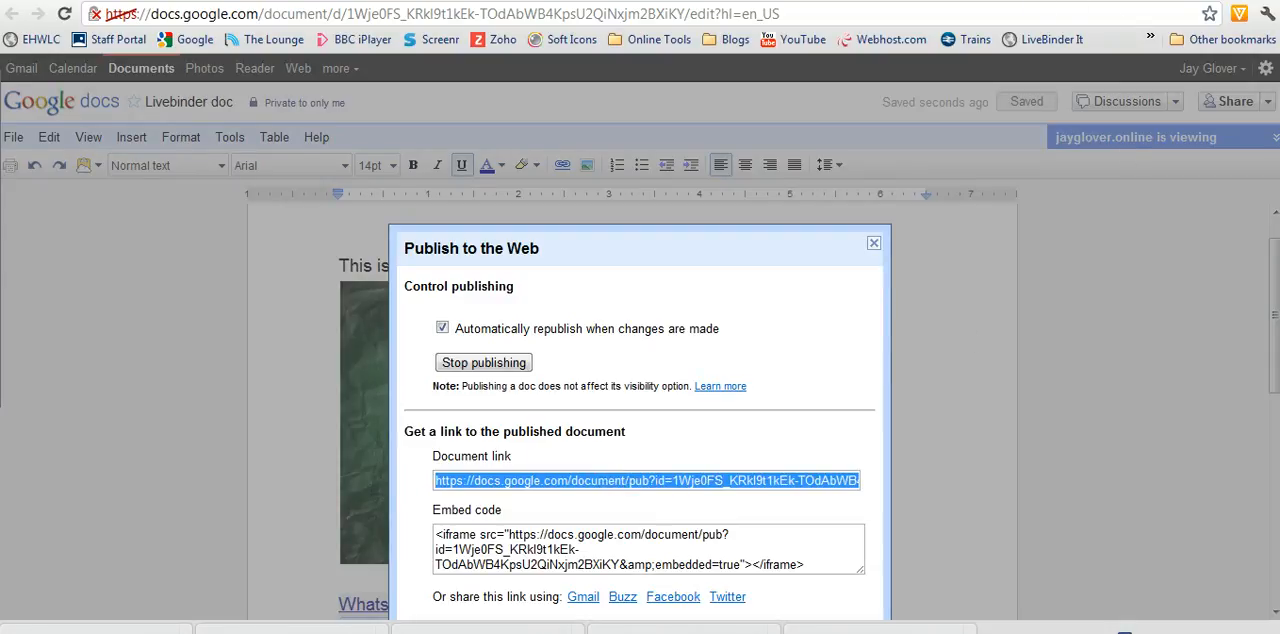
pyautogui.click(1076, 4)
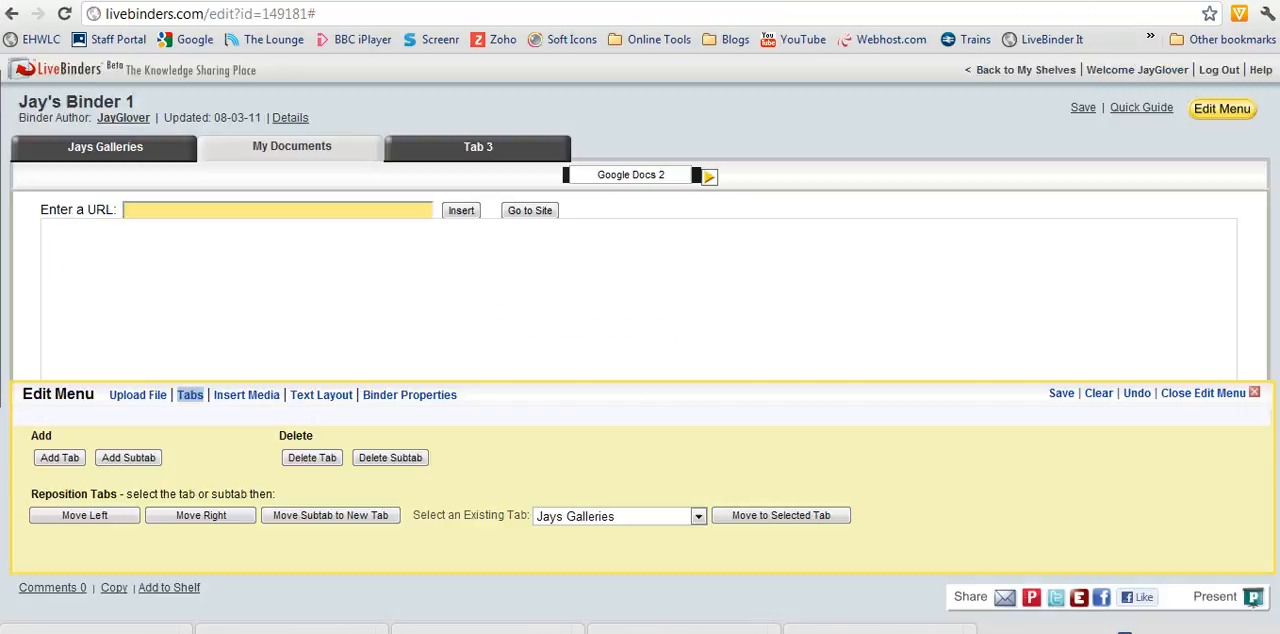
# - Embed the copied document link in the "Google Docs 2" subtab with the Small Text - Media layout, save the binder and close the Edit Menu
pyautogui.click(257, 203)
pyautogui.hotkey('ctrl', 'v')
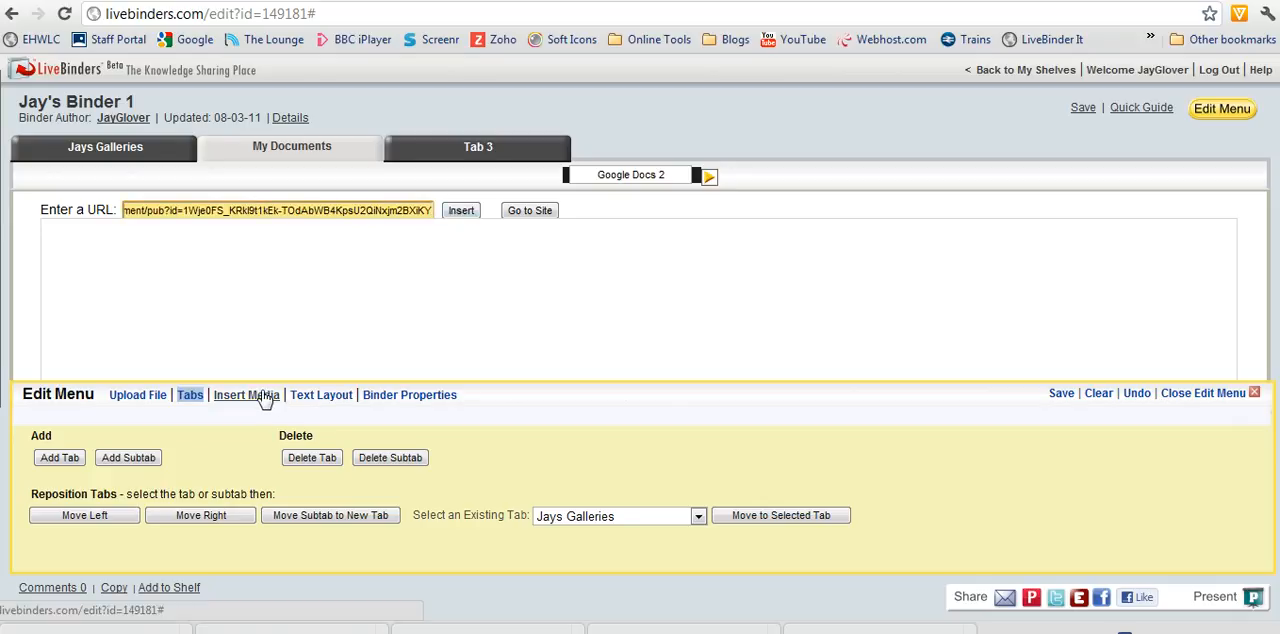
pyautogui.click(321, 396)
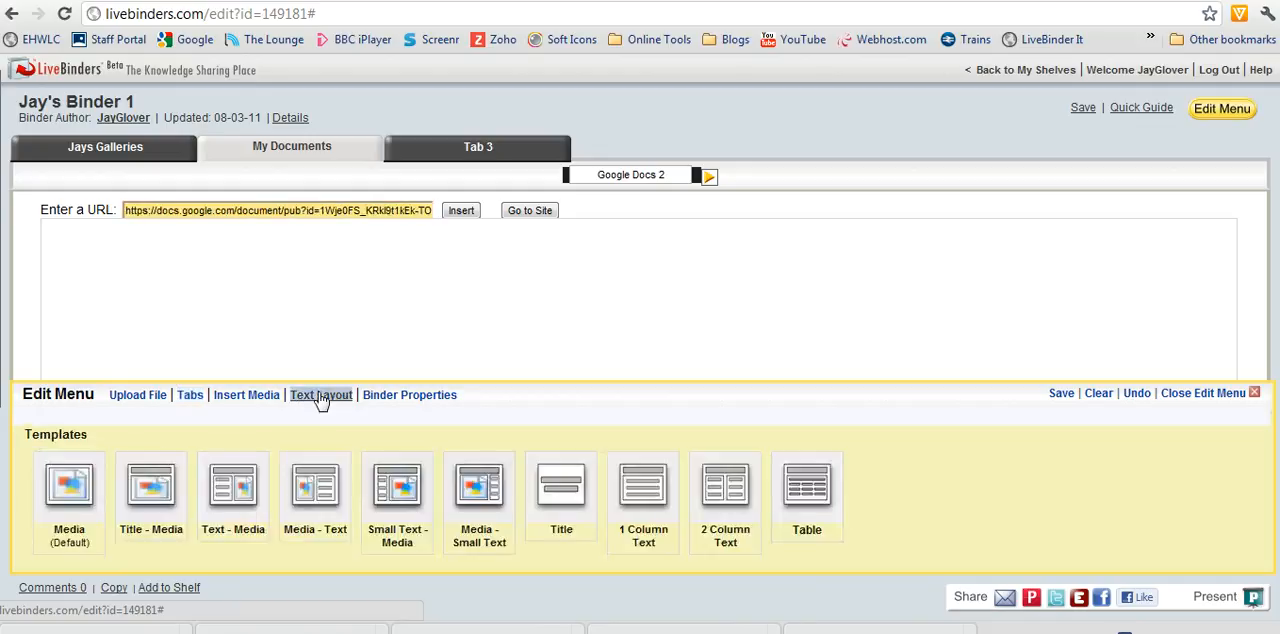
pyautogui.click(410, 490)
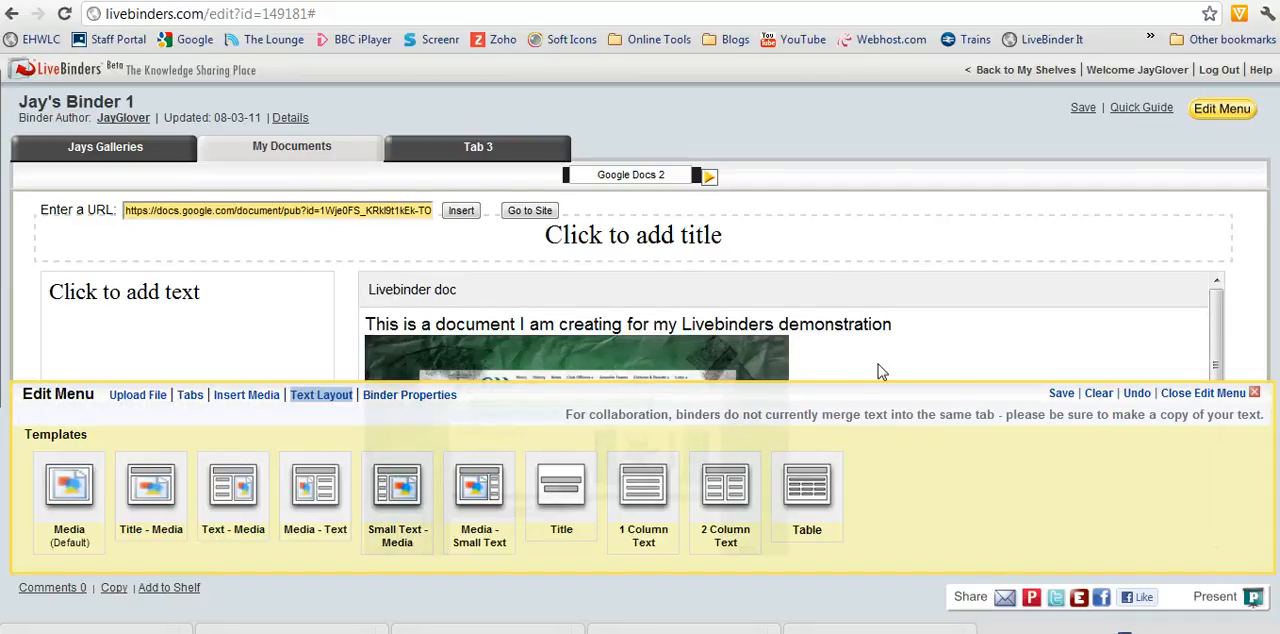
pyautogui.click(1059, 395)
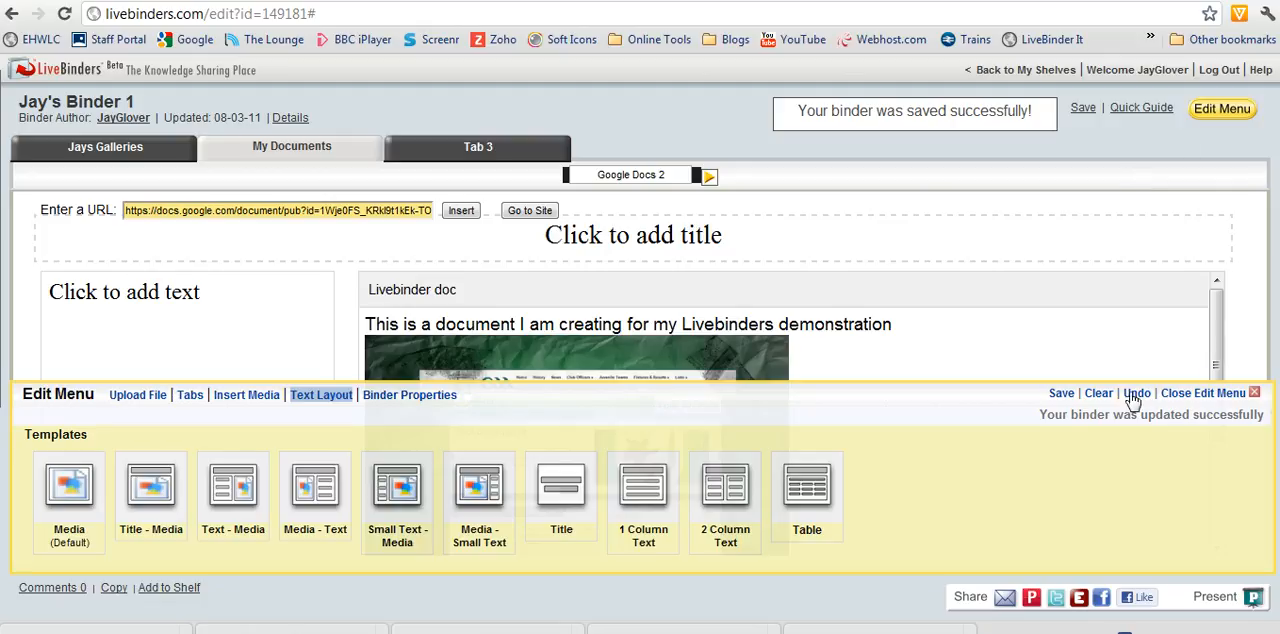
pyautogui.click(1208, 393)
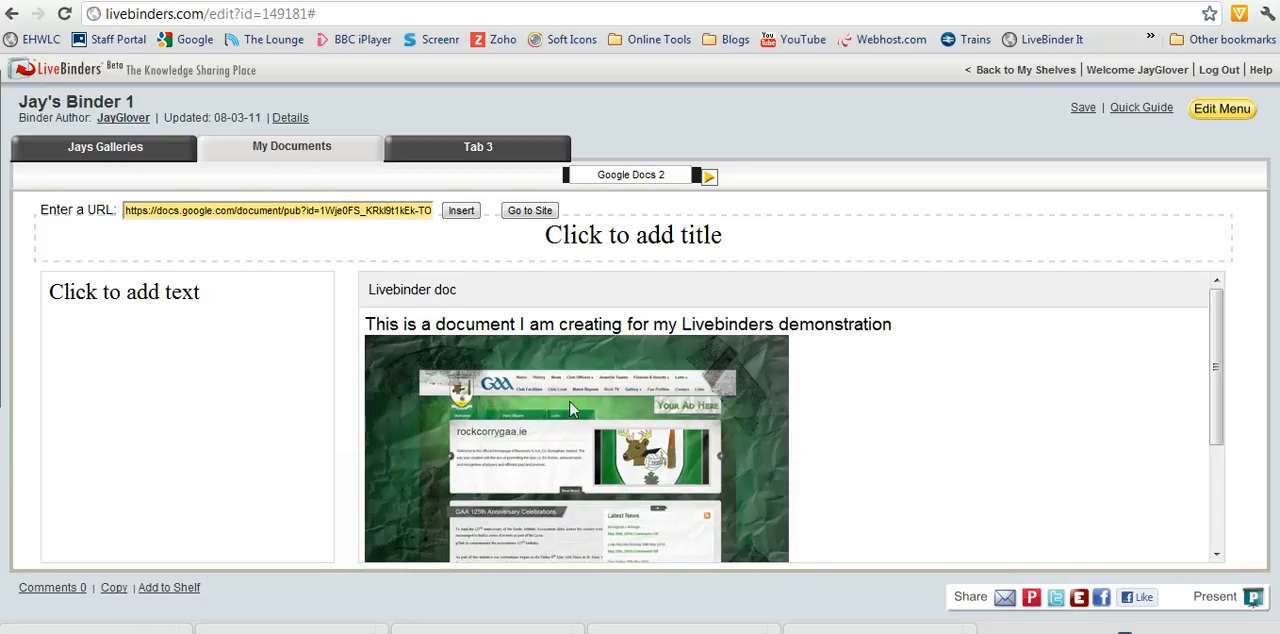
# - Open the "Whats the weather like?" link inside the embedded document to test it
pyautogui.moveTo(1215, 333); pyautogui.dragTo(1215, 406)
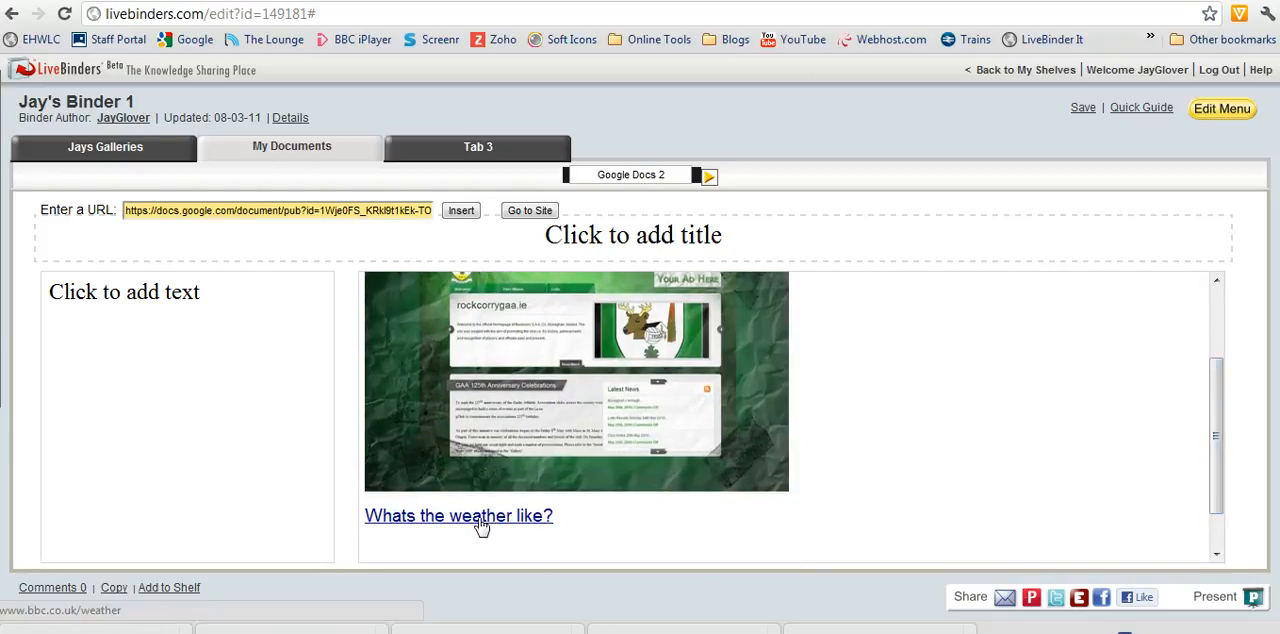
pyautogui.click(481, 518)
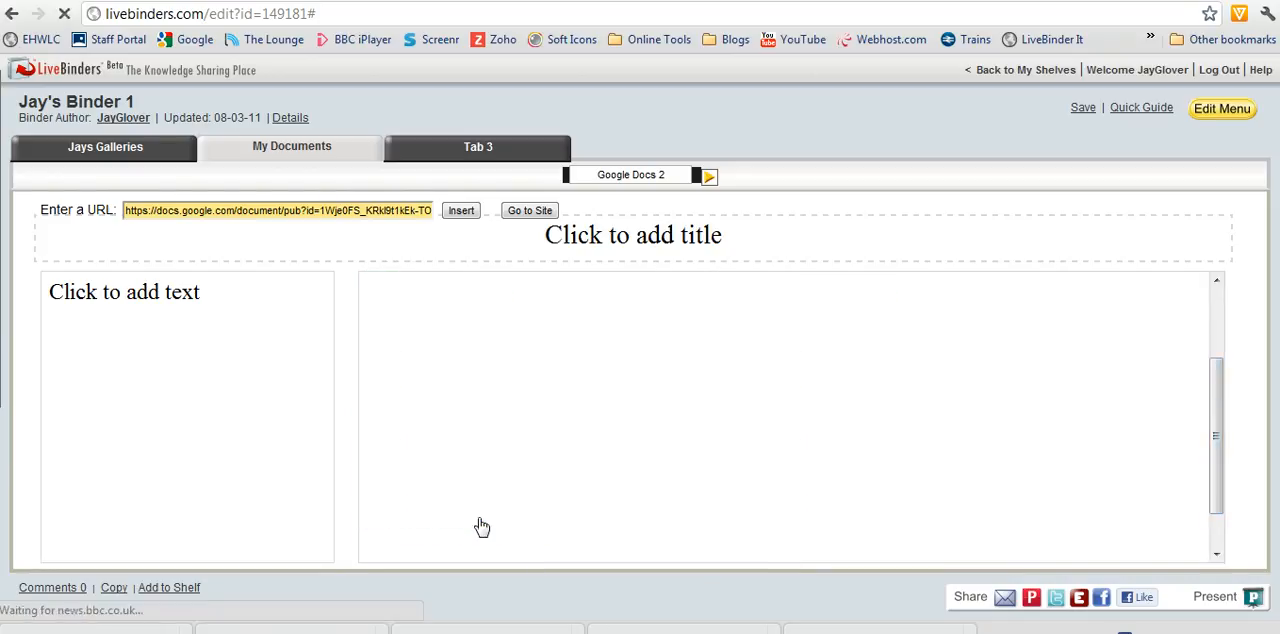